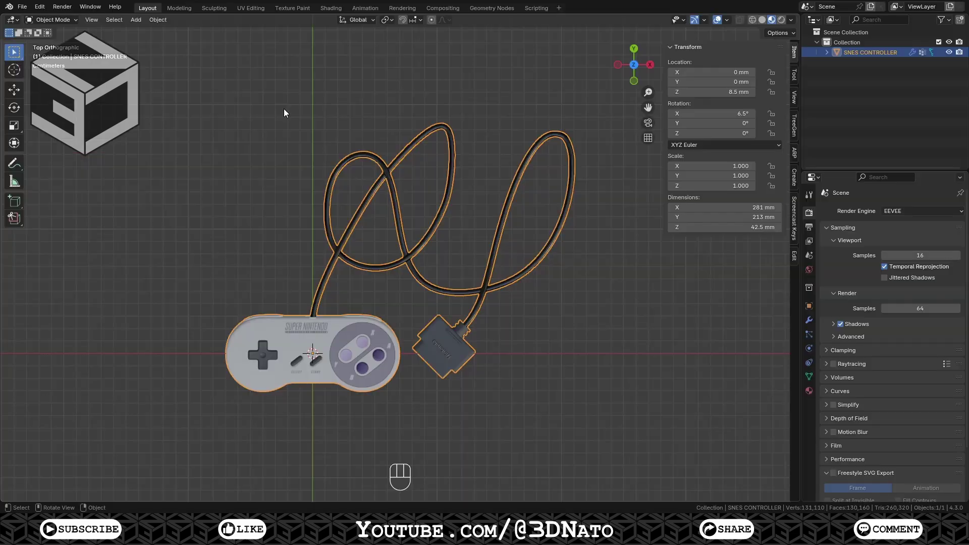
# - Add a 1 m plane under the controller and switch to the Shading workspace
pyautogui.hotkey('shift', 'a')
pyautogui.moveTo(283, 108)
pyautogui.click(321, 108)
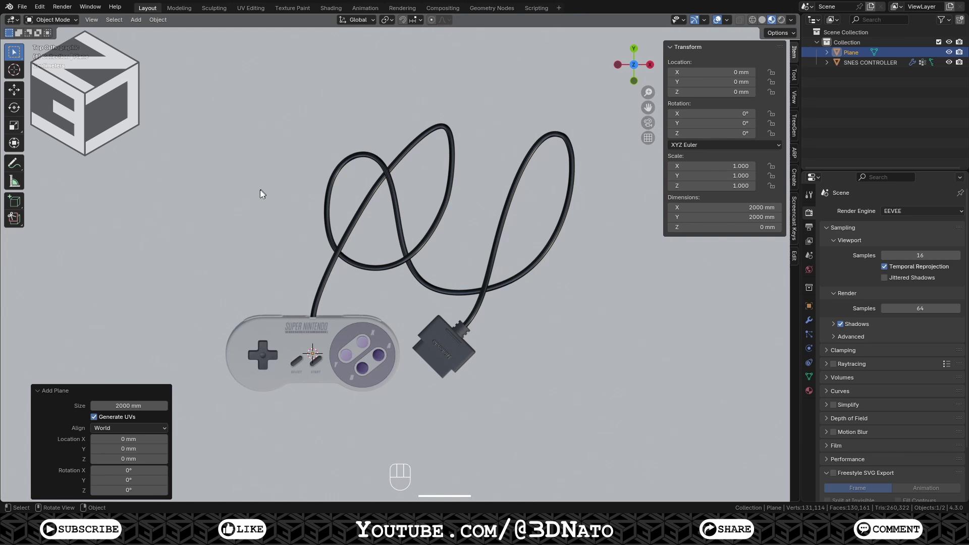
pyautogui.click(155, 405)
pyautogui.write('1M')
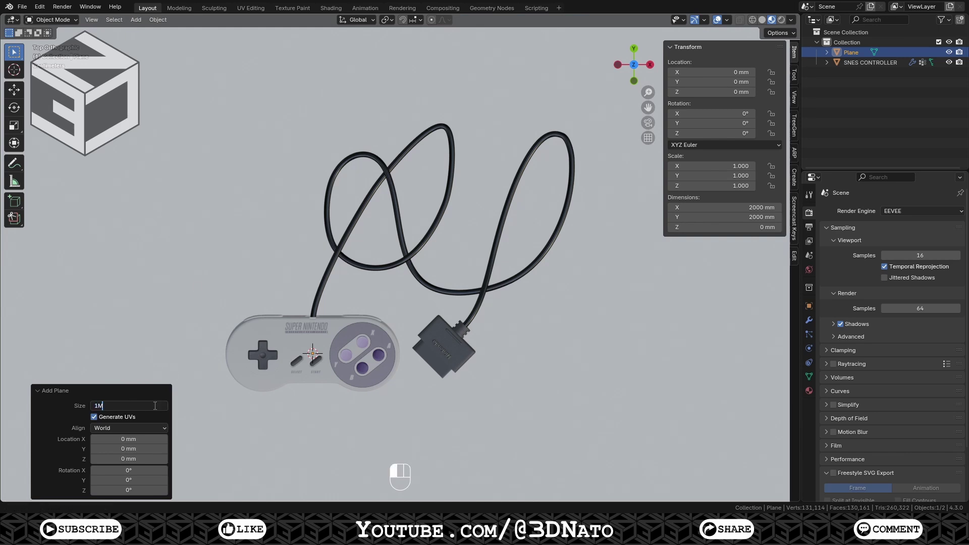
pyautogui.press('Return')
pyautogui.click(325, 8)
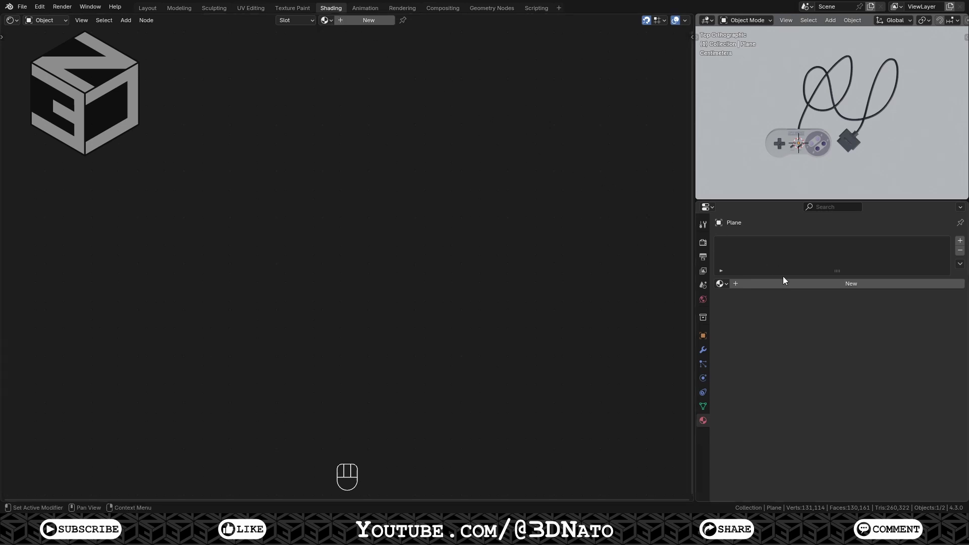
# - Create a new material on the plane and name it TABLE
pyautogui.click(795, 286)
pyautogui.click(795, 284)
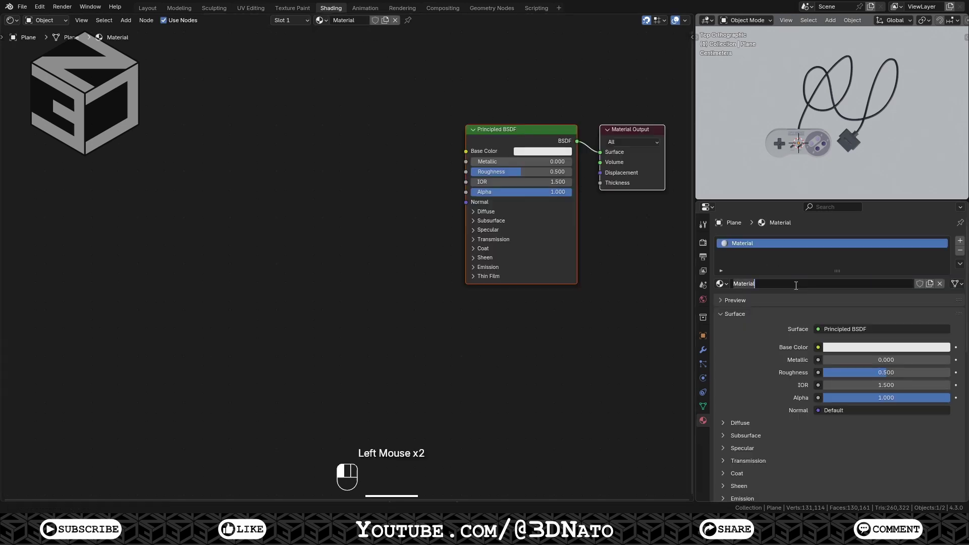
pyautogui.write('TABLE')
pyautogui.press('Return')
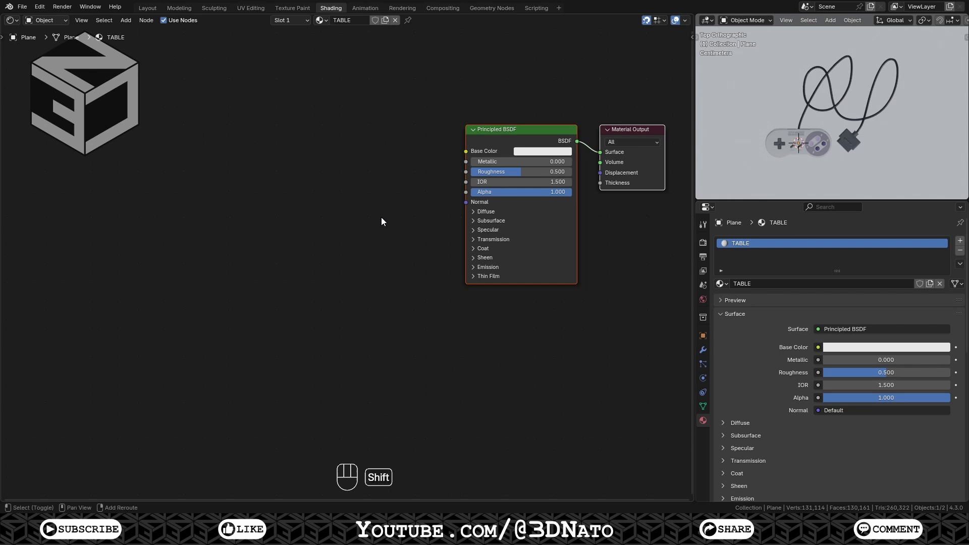
# - Add a Normal Map node and an Image Texture node left of the Principled BSDF
pyautogui.hotkey('shift', 'a')
pyautogui.moveTo(368, 282)
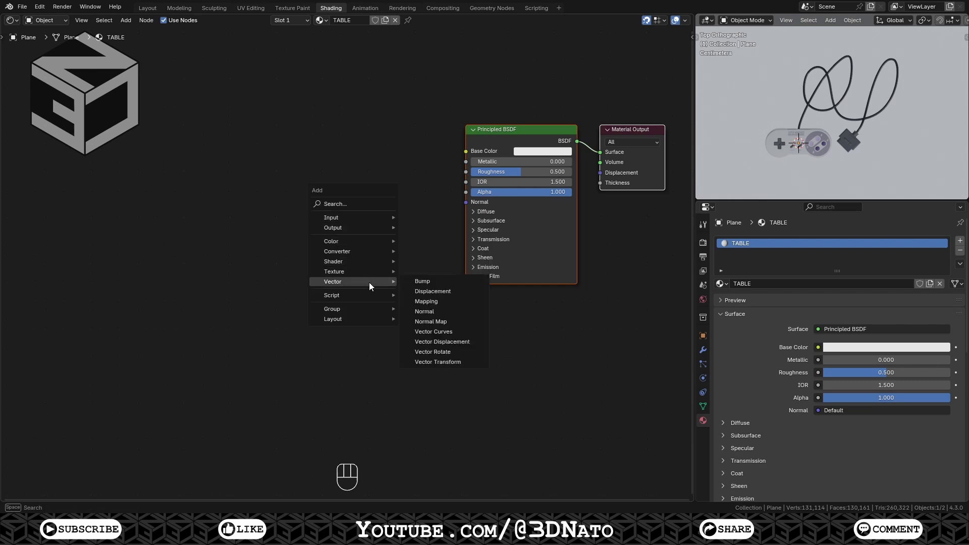
pyautogui.click(430, 320)
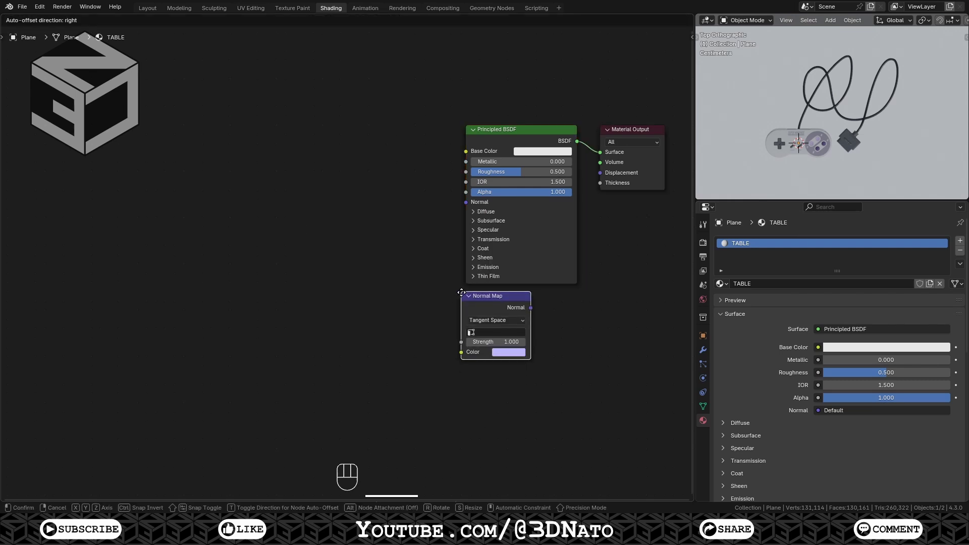
pyautogui.click(494, 303)
pyautogui.moveTo(505, 129); pyautogui.dragTo(500, 129)
pyautogui.hotkey('shift', 'a')
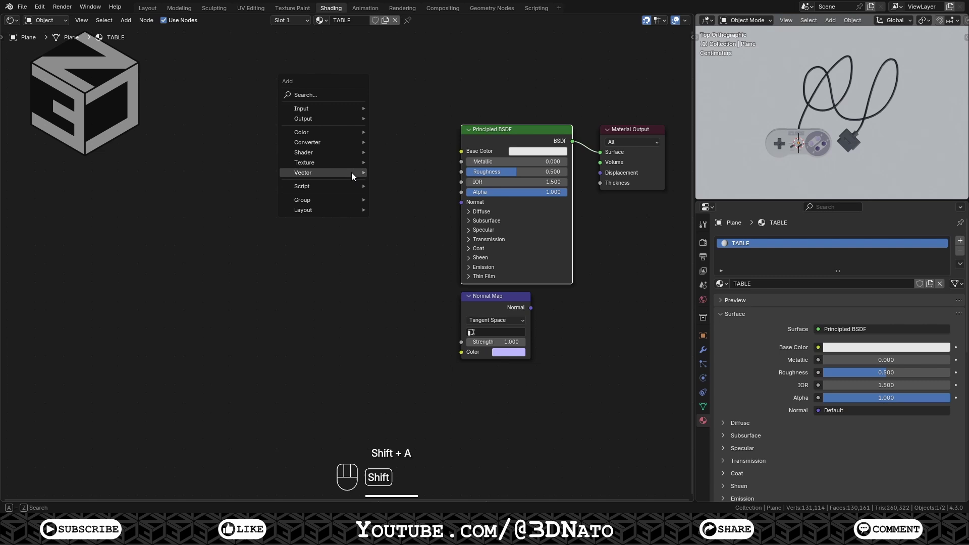
pyautogui.moveTo(350, 164)
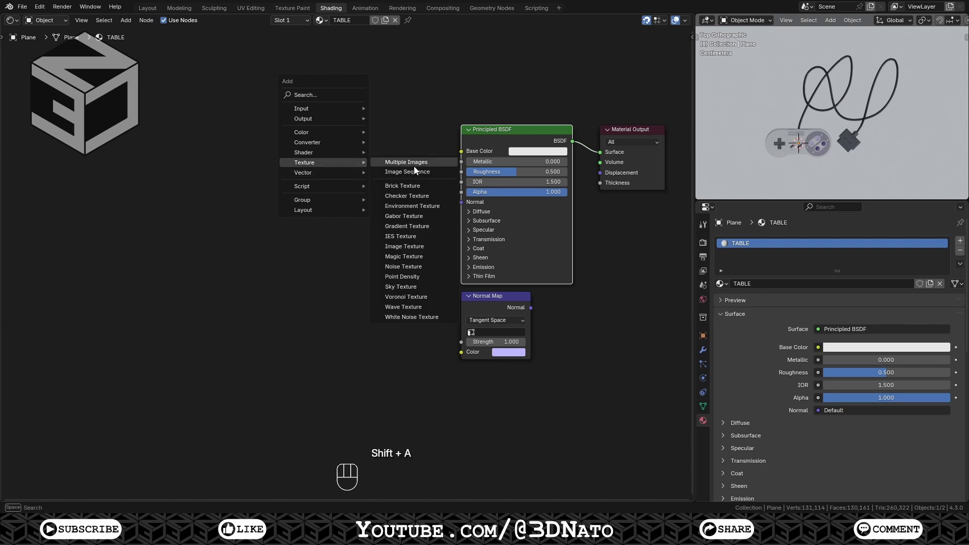
pyautogui.click(409, 247)
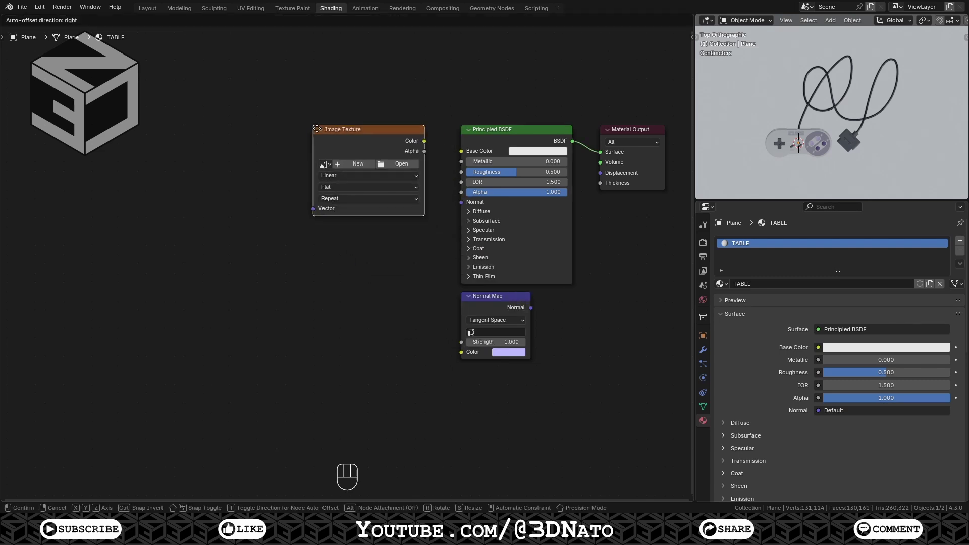
pyautogui.click(317, 128)
# - Add a Mapping node left of the texture, then a Texture Coordinate node
pyautogui.hotkey('shift', 'a')
pyautogui.moveTo(318, 132)
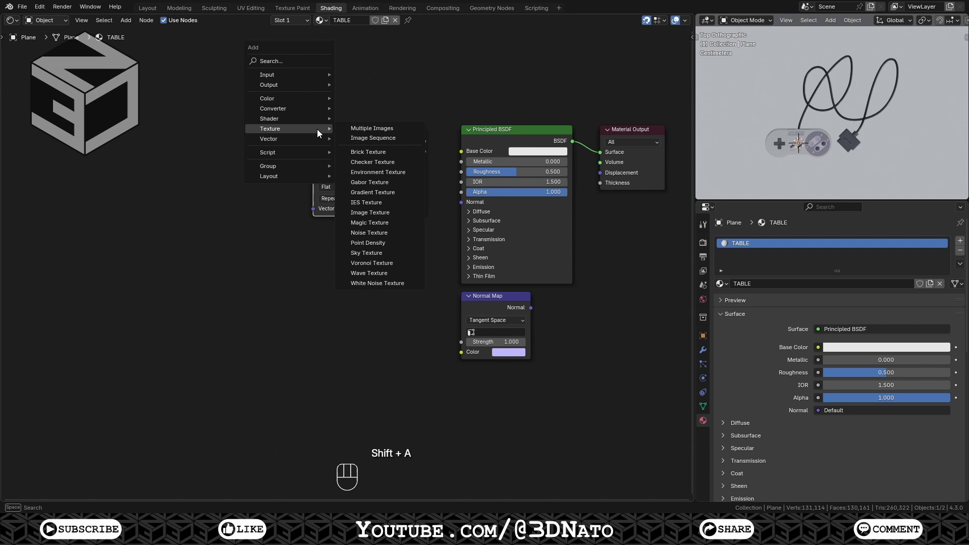
pyautogui.click(361, 158)
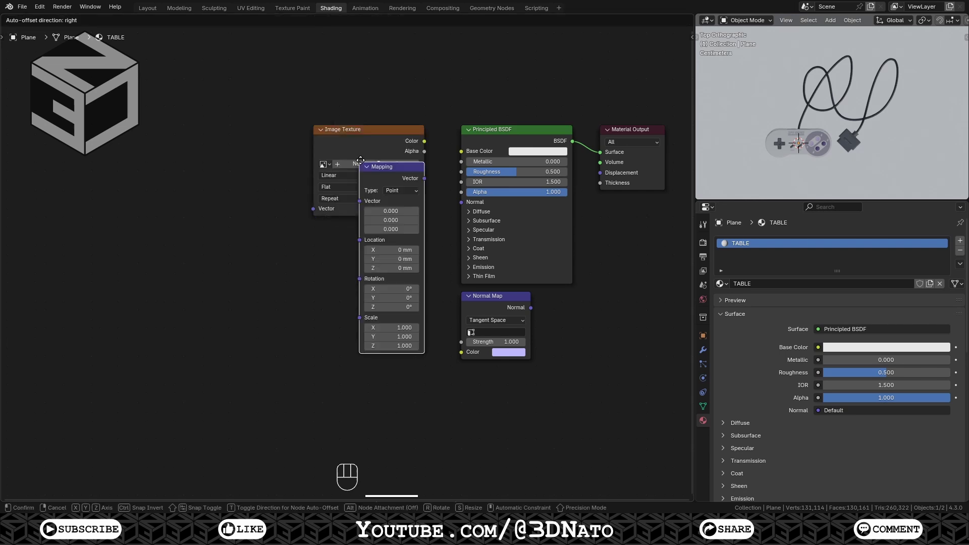
pyautogui.click(231, 127)
pyautogui.hotkey('shift', 'a')
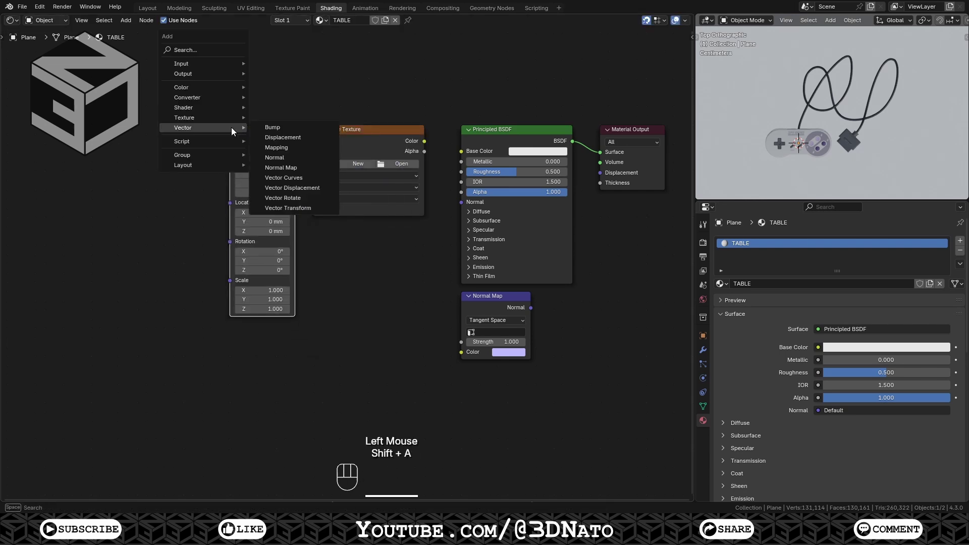
pyautogui.moveTo(224, 63)
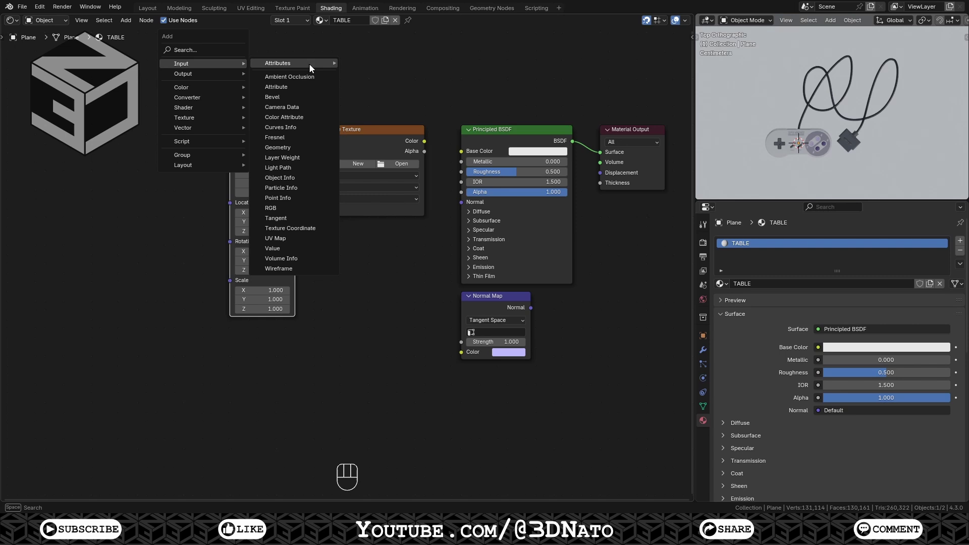
pyautogui.click(290, 228)
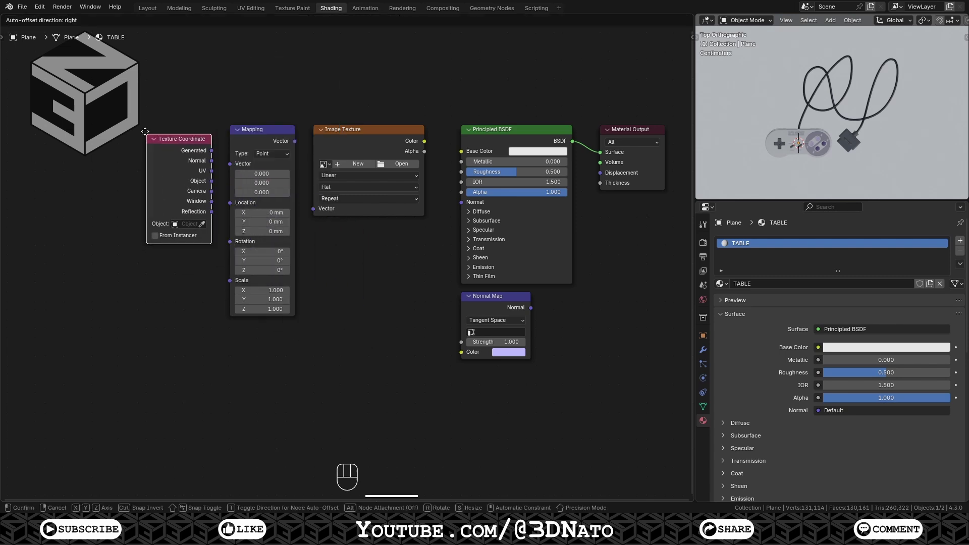
# - Route Texture Coordinate UV through a Mapping node scaled 10 on X/Y/Z into the Image Texture
pyautogui.click(145, 130)
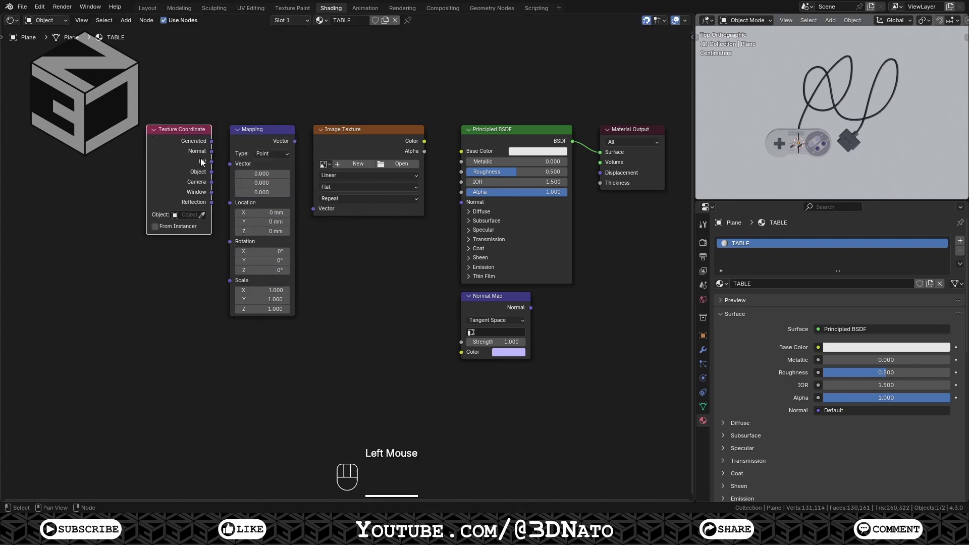
pyautogui.moveTo(212, 161); pyautogui.dragTo(227, 172)
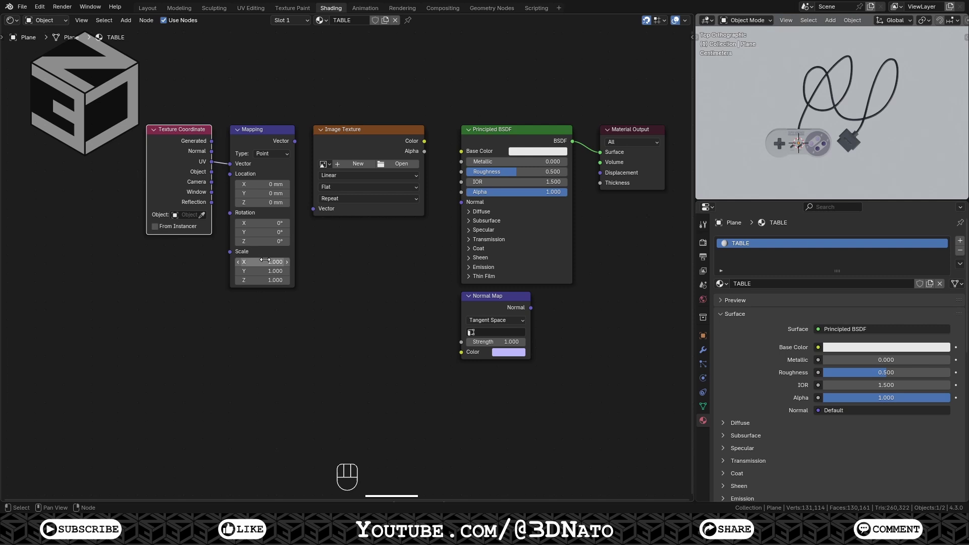
pyautogui.moveTo(262, 262); pyautogui.dragTo(262, 281)
pyautogui.write('10')
pyautogui.press('Return')
pyautogui.moveTo(295, 142); pyautogui.dragTo(299, 150)
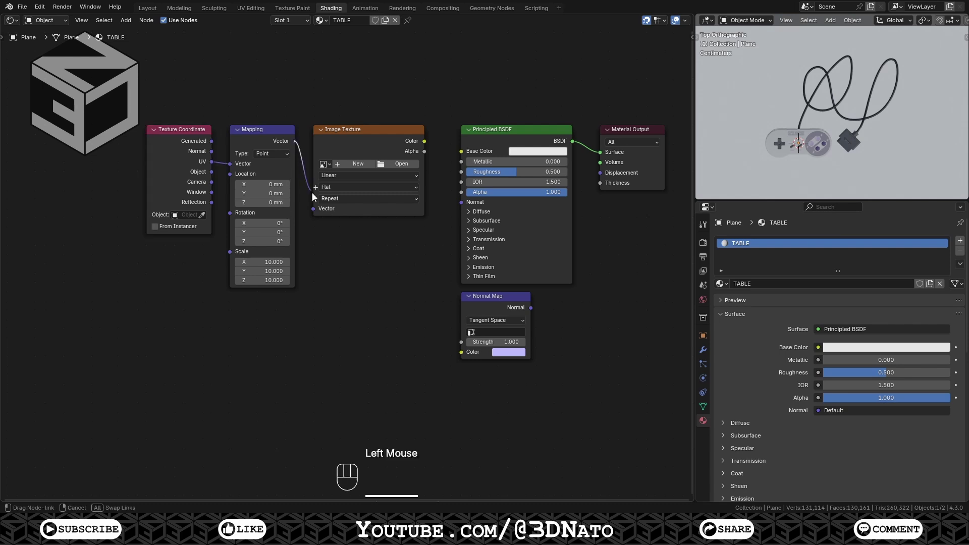
pyautogui.moveTo(314, 202); pyautogui.dragTo(314, 202)
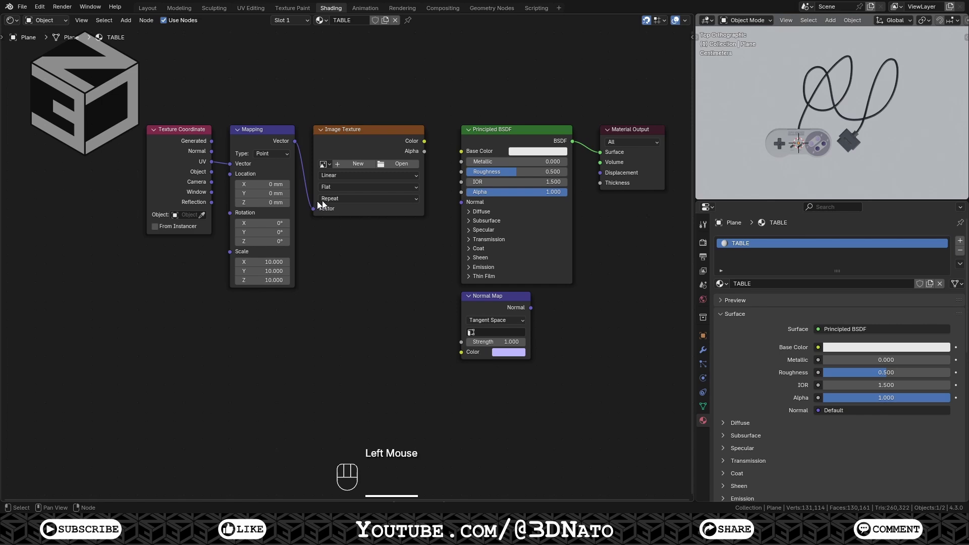
# - Load Wood026_1K-JPG_Color.jpg into the Image Texture and make two linked copies below it
pyautogui.click(396, 165)
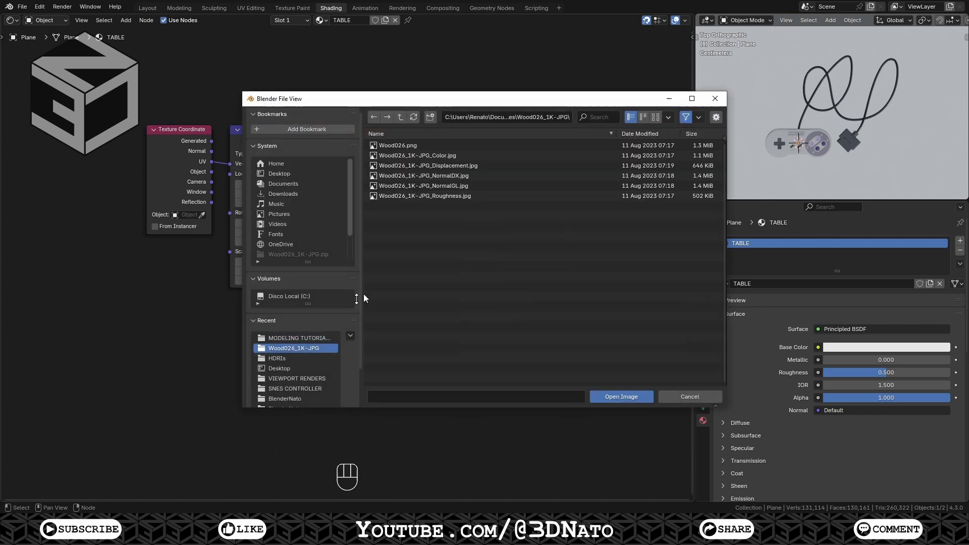
pyautogui.doubleClick(432, 154)
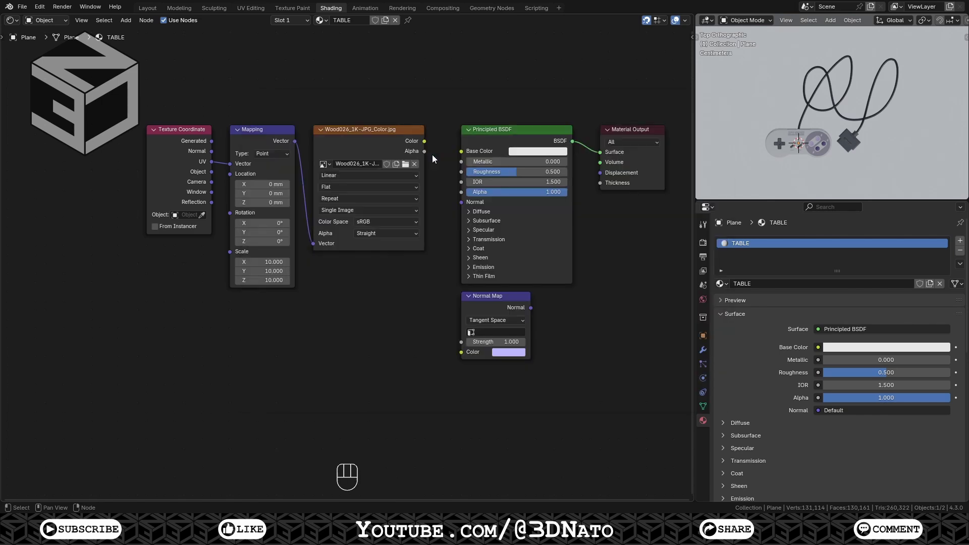
pyautogui.click(397, 133)
pyautogui.hotkey('ctrl', 'shift', 'd')
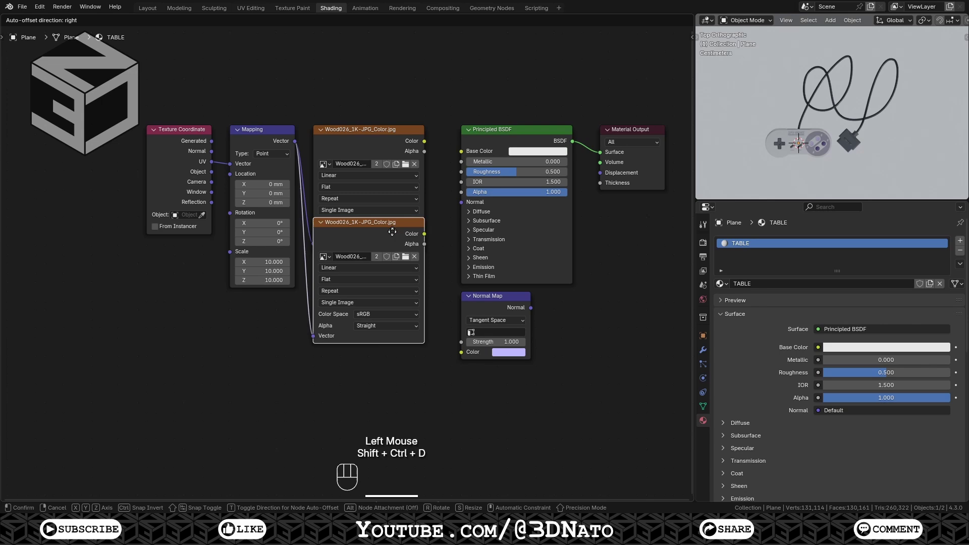
pyautogui.click(398, 263)
pyautogui.hotkey('ctrl', 'shift', 'd')
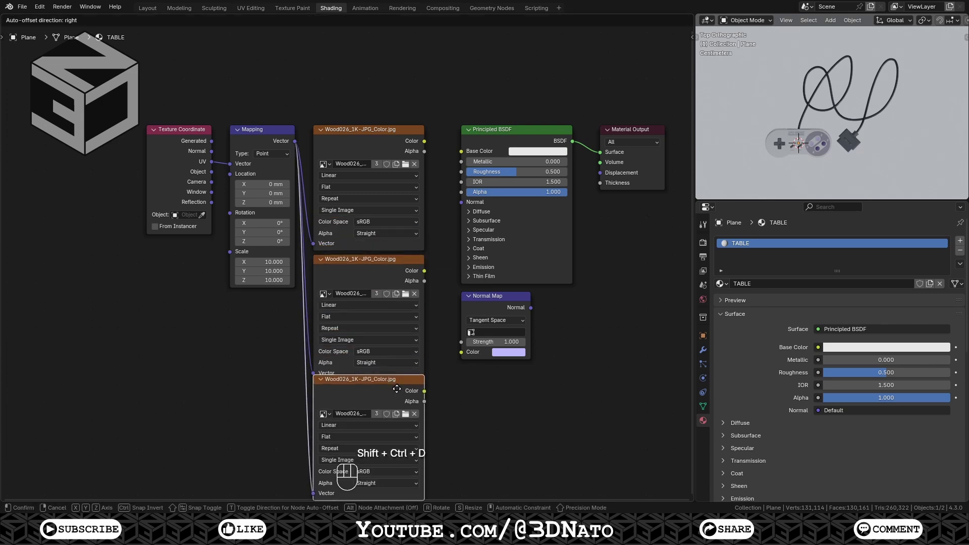
pyautogui.click(403, 382)
pyautogui.moveTo(403, 382); pyautogui.dragTo(359, 320, button='middle')
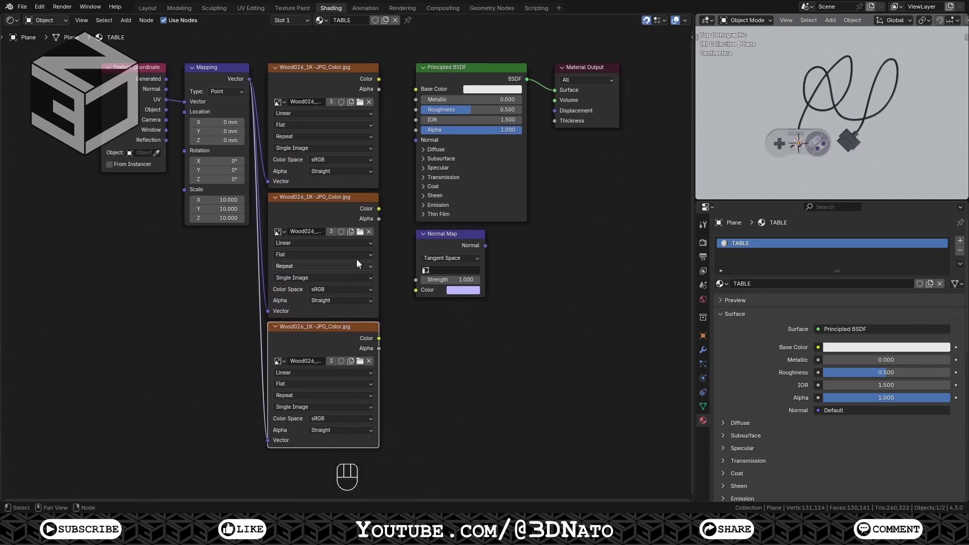
# - Load the Roughness and NormalGL wood maps into the copies, both set to Non-Color
pyautogui.click(360, 232)
pyautogui.click(441, 196)
pyautogui.doubleClick(441, 196)
pyautogui.click(360, 360)
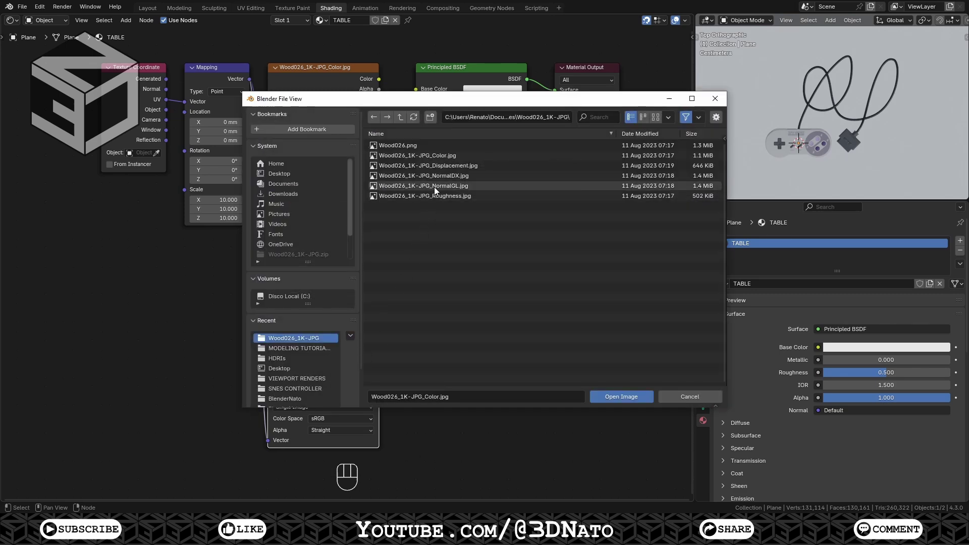
pyautogui.doubleClick(434, 188)
pyautogui.click(352, 289)
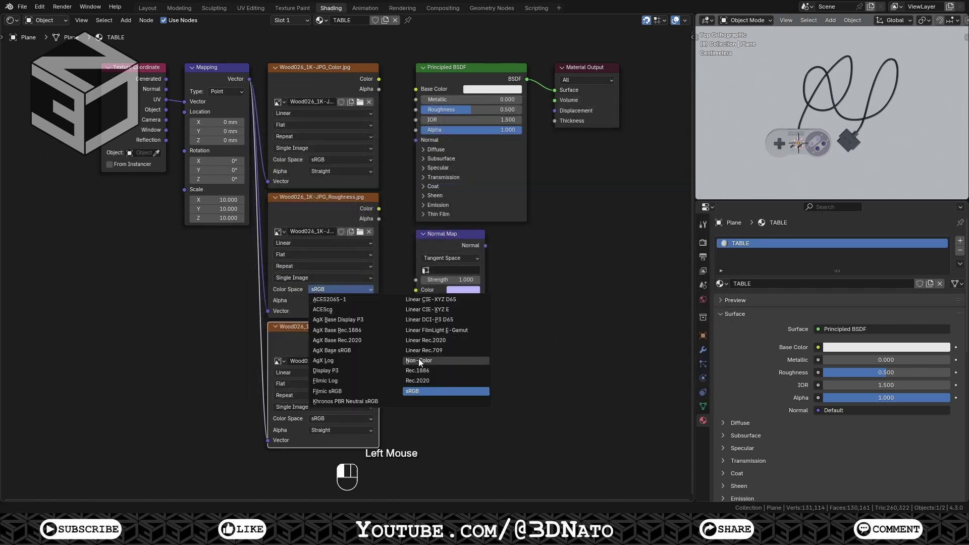
pyautogui.click(454, 360)
pyautogui.click(349, 418)
pyautogui.click(429, 398)
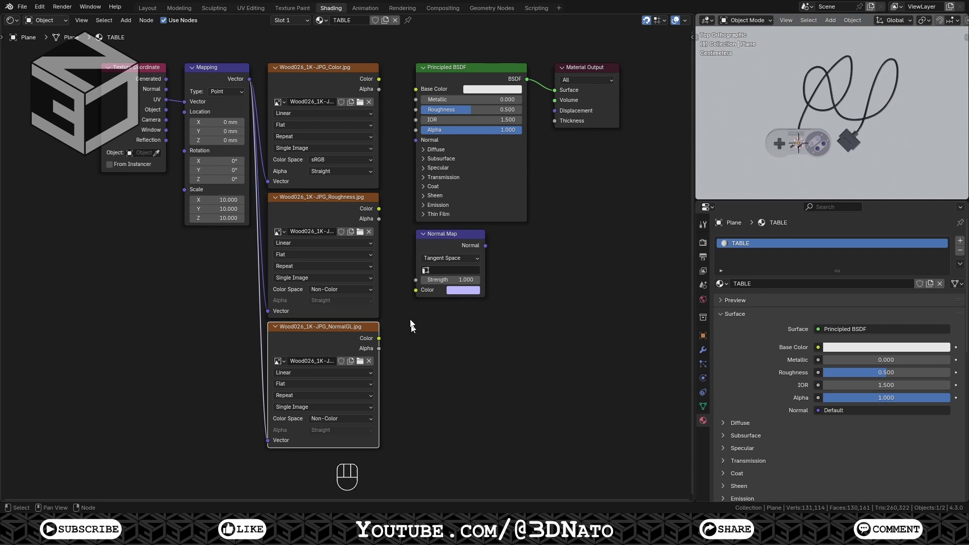
# - Connect wood Color to Base Color, Roughness to Roughness, and NormalGL via Normal Map to Normal
pyautogui.moveTo(379, 79); pyautogui.dragTo(410, 89)
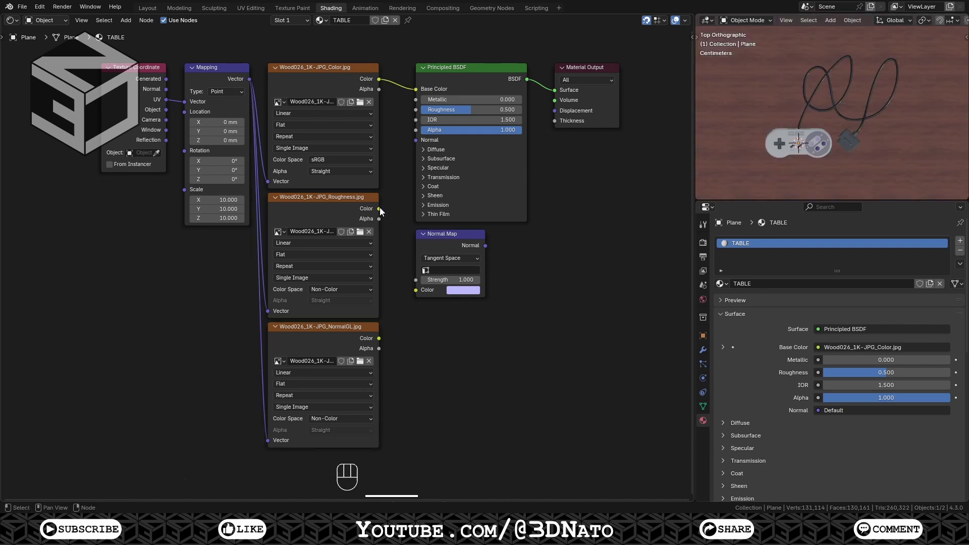
pyautogui.moveTo(379, 208); pyautogui.dragTo(416, 108)
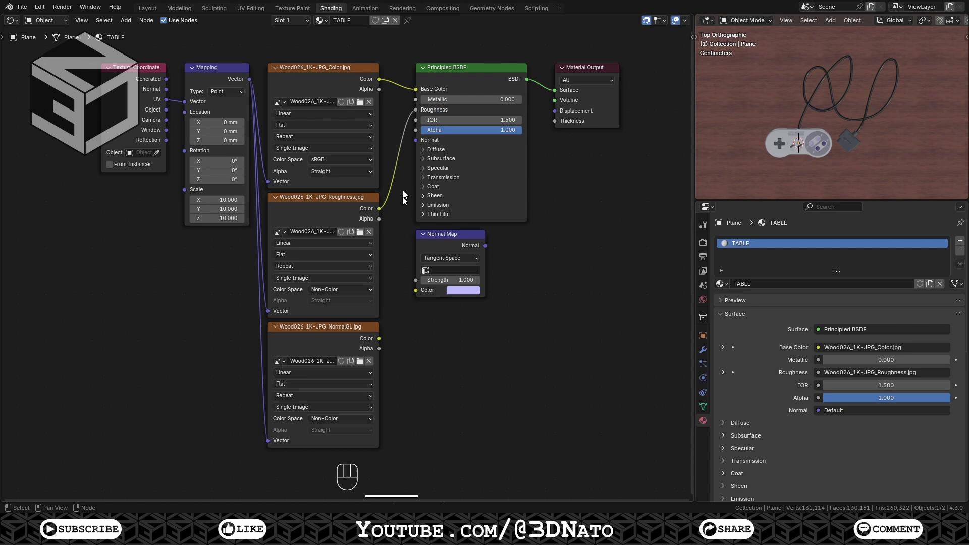
pyautogui.moveTo(379, 338); pyautogui.dragTo(414, 290)
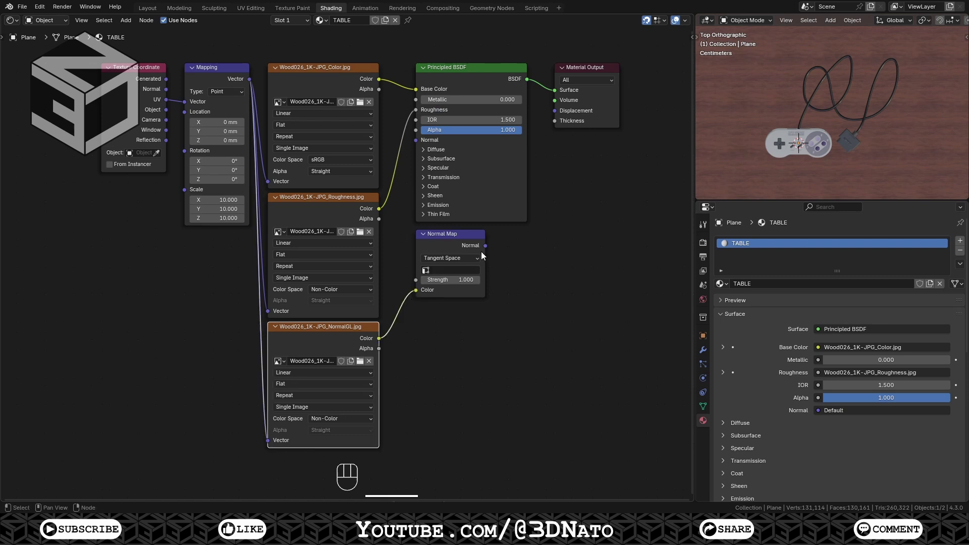
pyautogui.moveTo(485, 246); pyautogui.dragTo(417, 140)
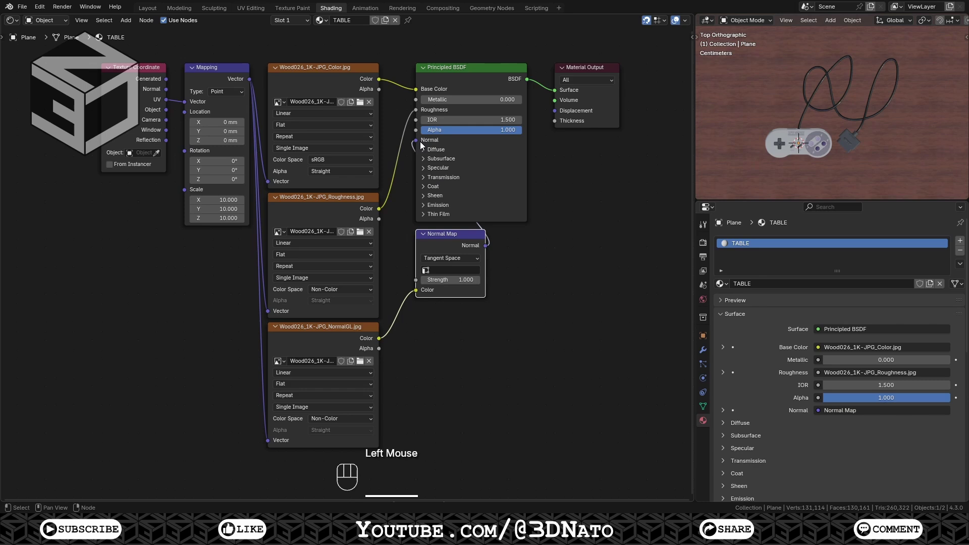
# - Back in Layout, rename the plane to TABLE and preview with rendered shading
pyautogui.click(147, 8)
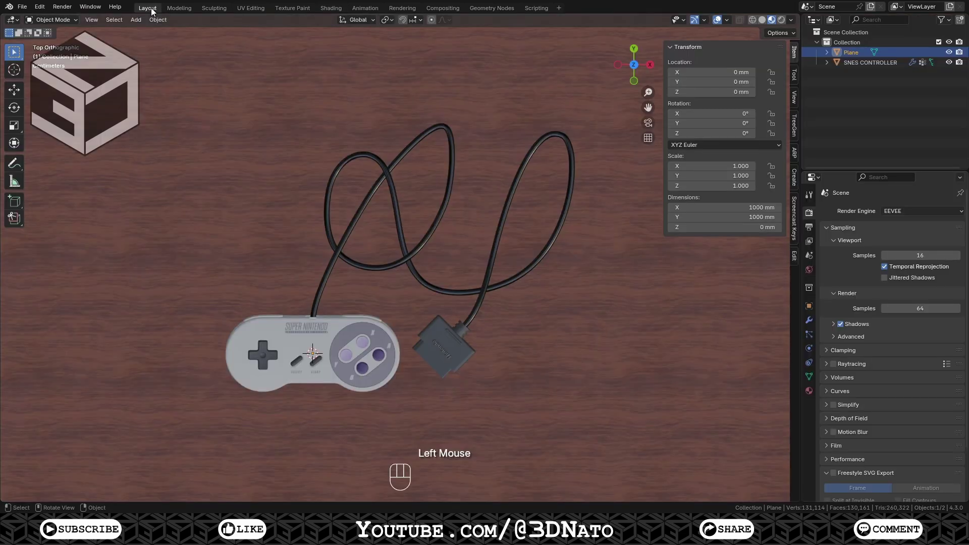
pyautogui.doubleClick(861, 50)
pyautogui.write('TABLE')
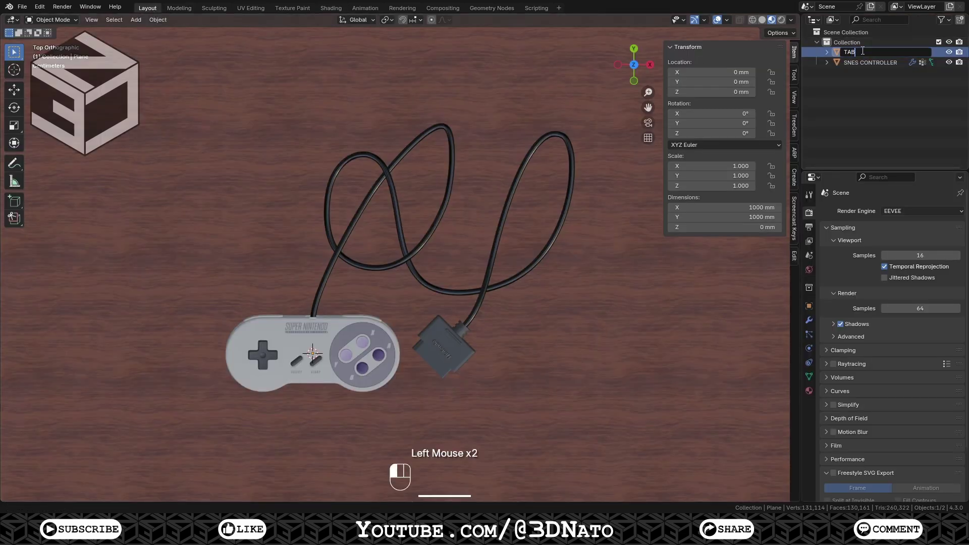
pyautogui.press('Return')
pyautogui.click(782, 20)
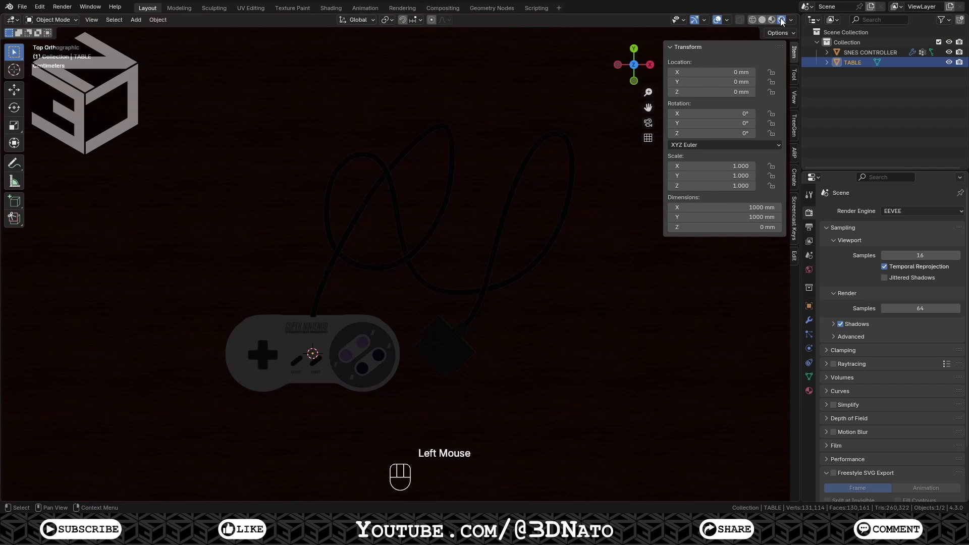
# - Light the world with an Environment Texture using fireplace_4k.exr
pyautogui.click(809, 270)
pyautogui.click(882, 279)
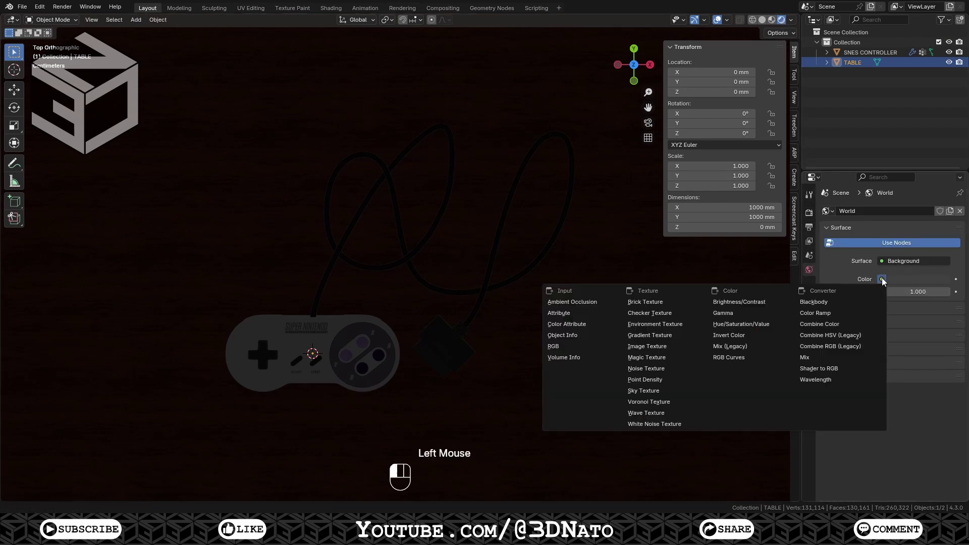
pyautogui.click(670, 325)
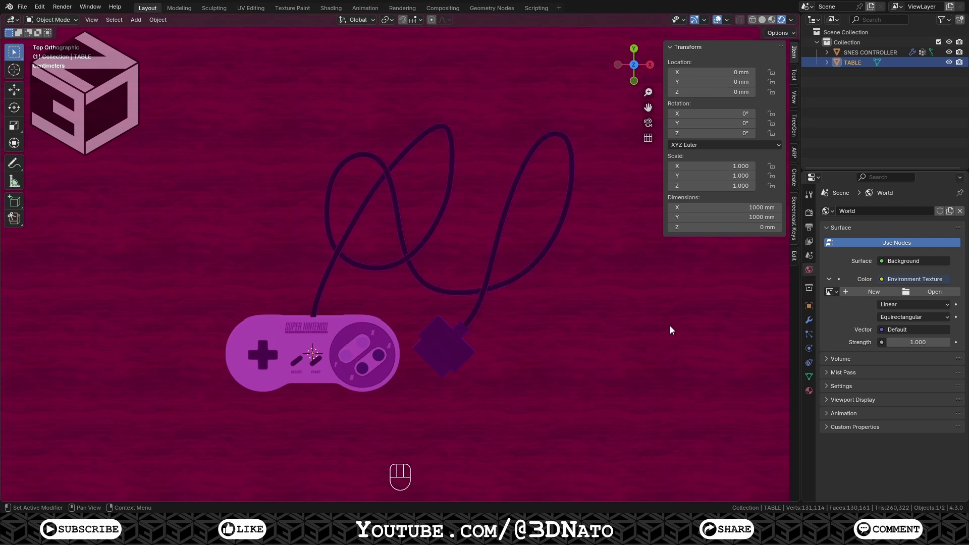
pyautogui.click(920, 292)
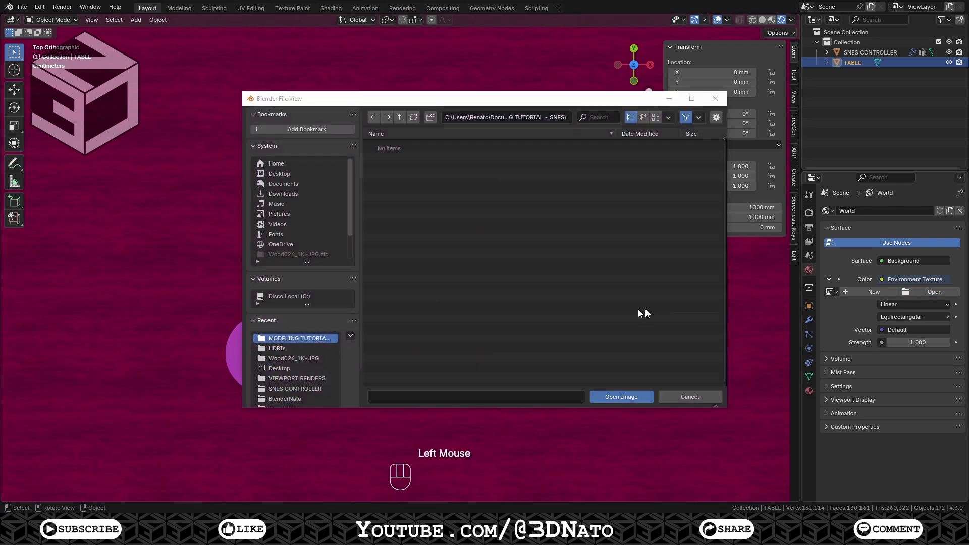
pyautogui.click(287, 347)
pyautogui.doubleClick(402, 163)
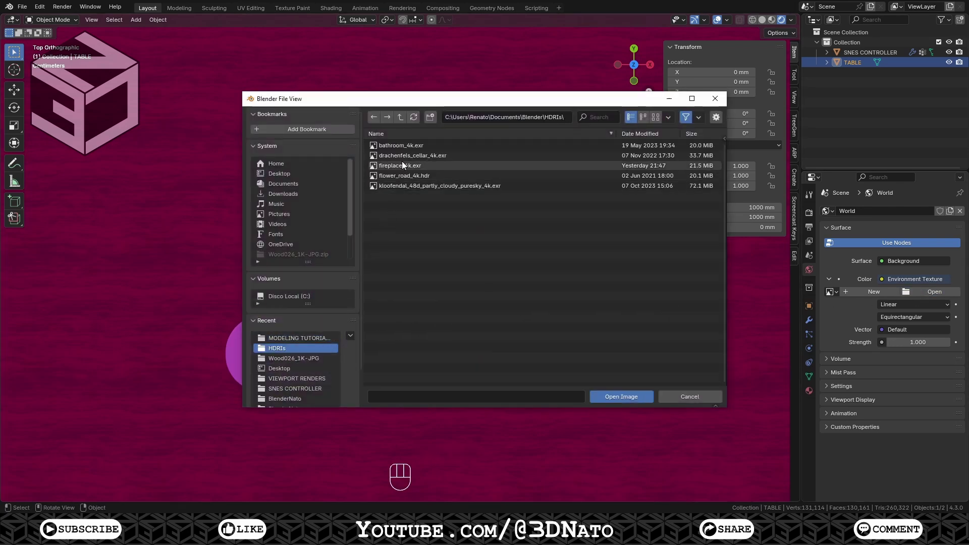
# - Enable Jittered Shadows and Raytracing in the EEVEE render settings
pyautogui.click(809, 212)
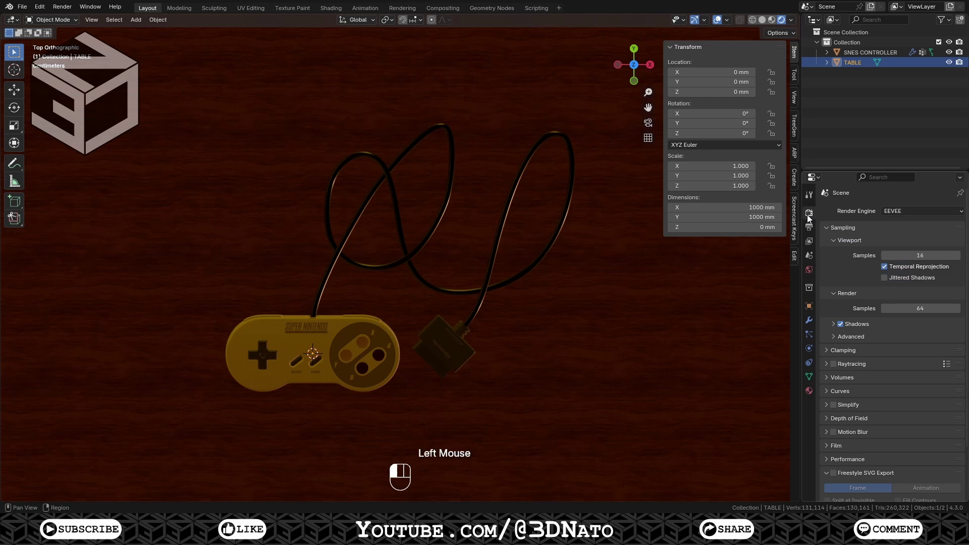
pyautogui.click(884, 277)
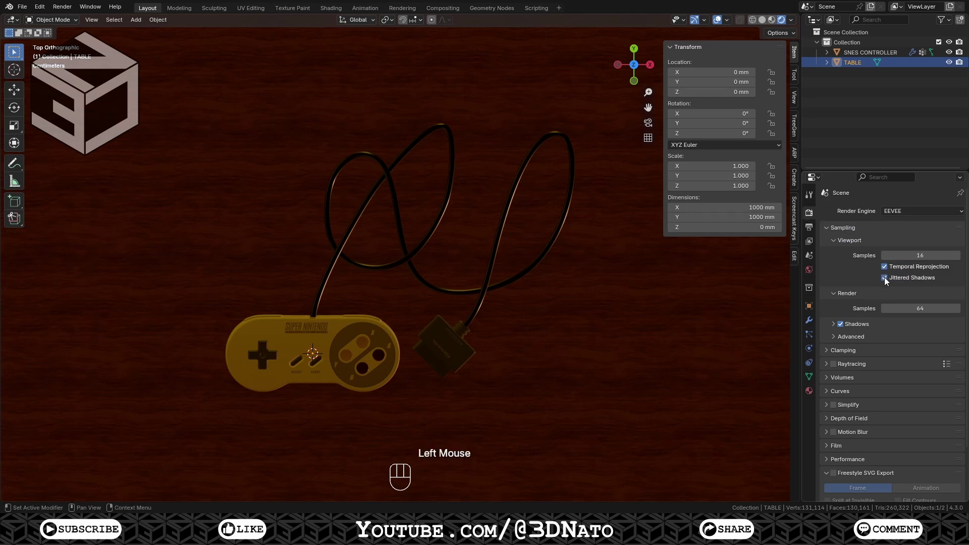
pyautogui.click(834, 365)
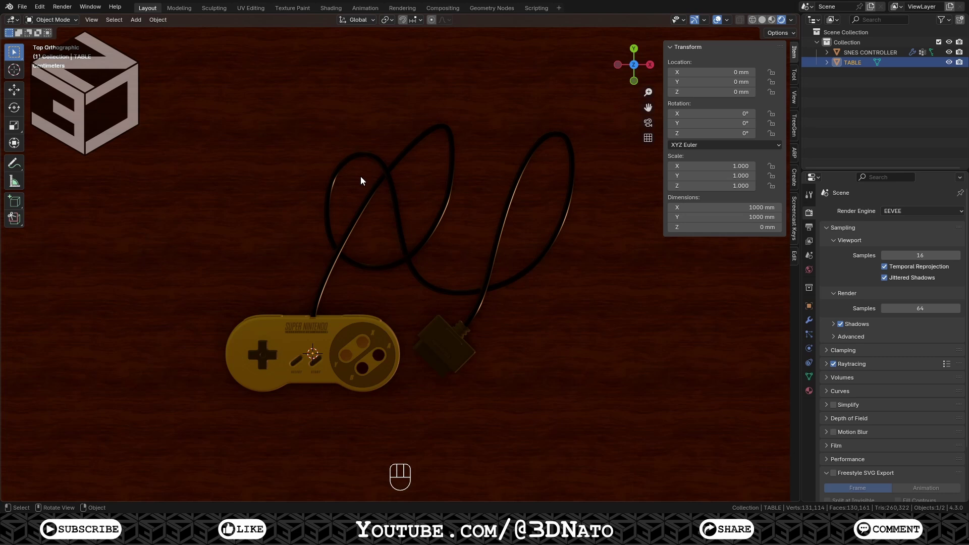
# - Add an area light at Y 500 mm, Z 300 mm, rotated -90° on X
pyautogui.hotkey('shift', 'a')
pyautogui.moveTo(359, 174)
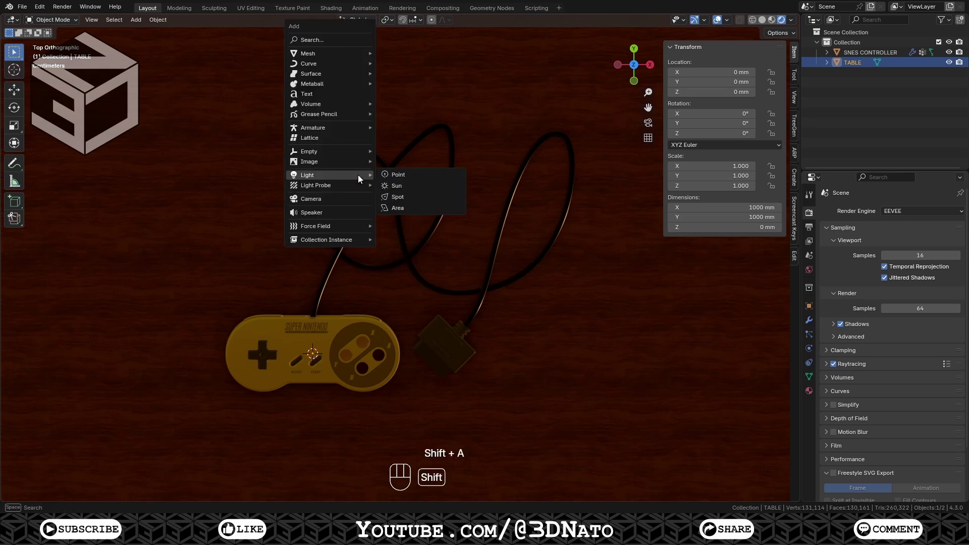
pyautogui.click(393, 208)
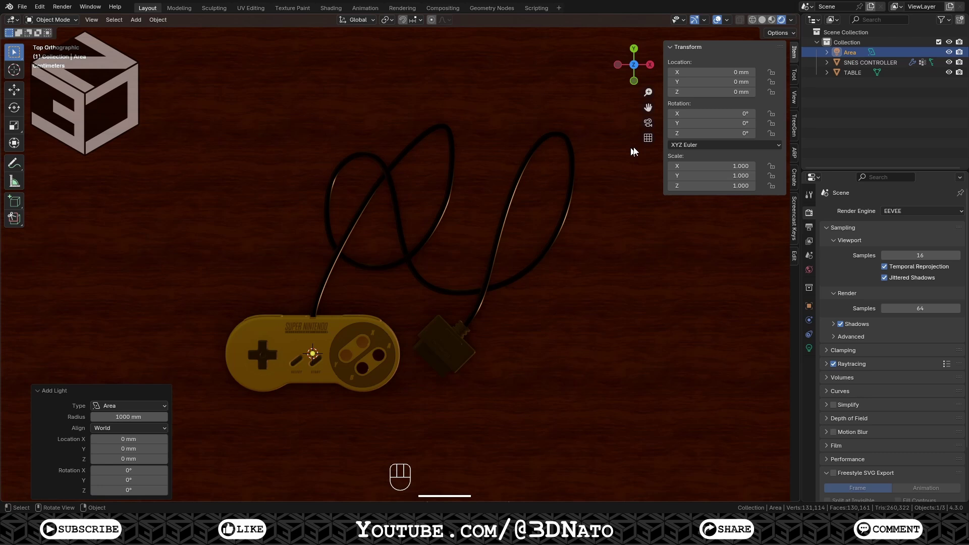
pyautogui.click(710, 82)
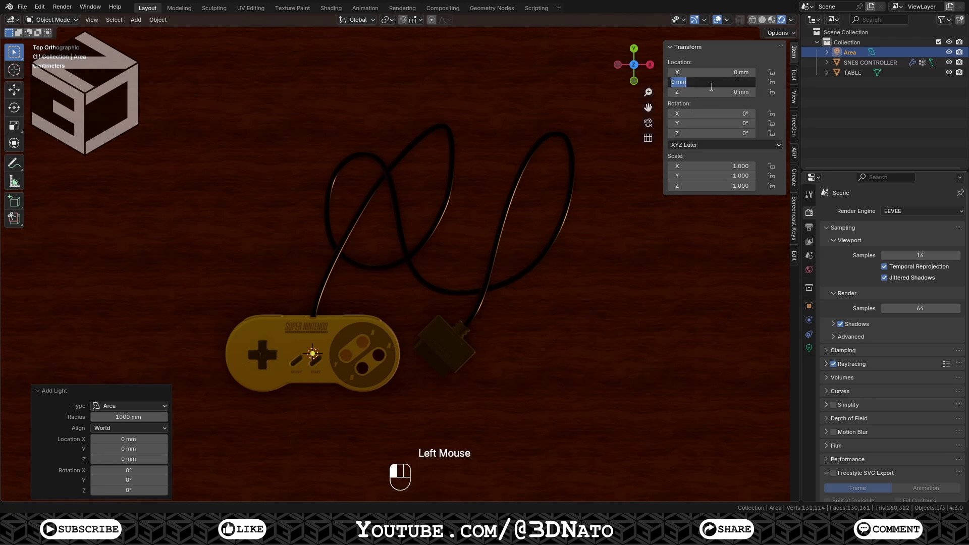
pyautogui.write('500')
pyautogui.press('Tab')
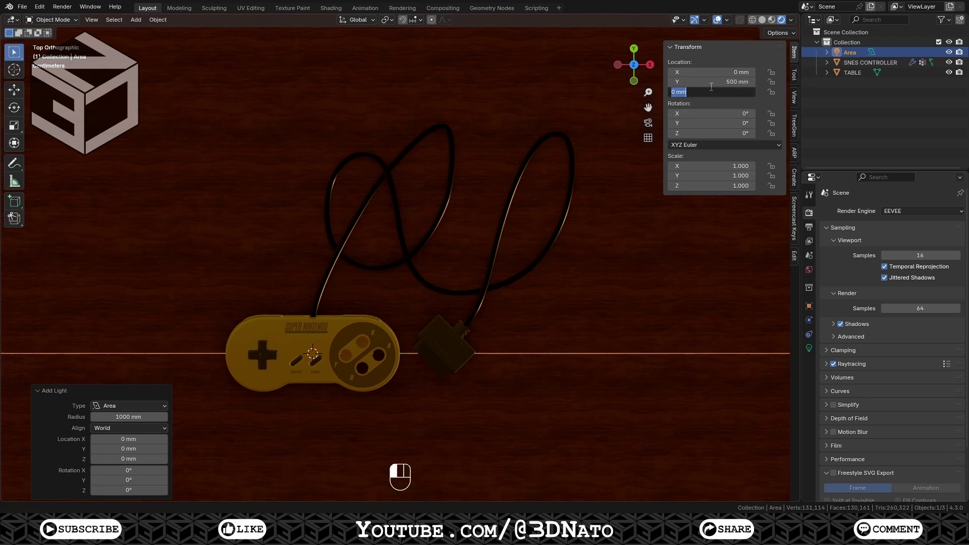
pyautogui.write('300')
pyautogui.press('Tab')
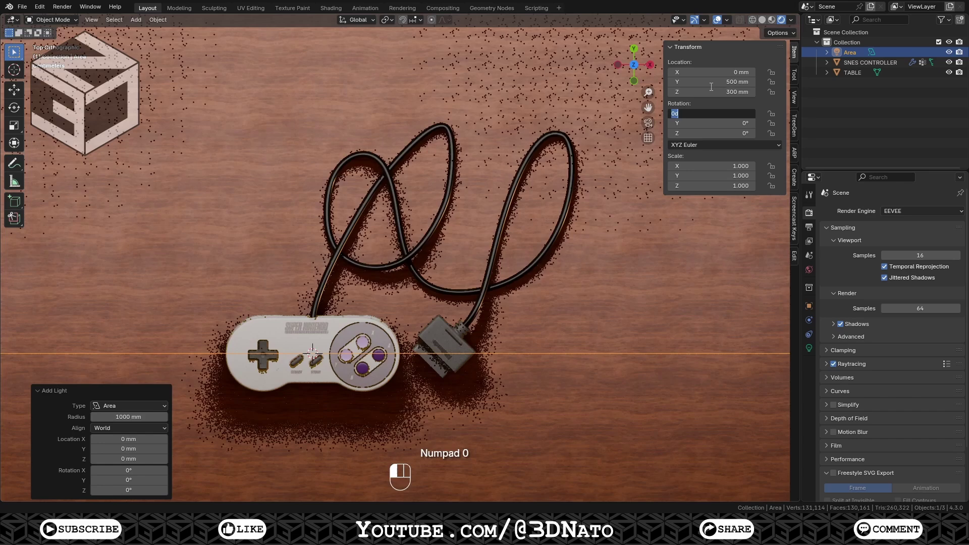
pyautogui.write('-90')
pyautogui.press('Return')
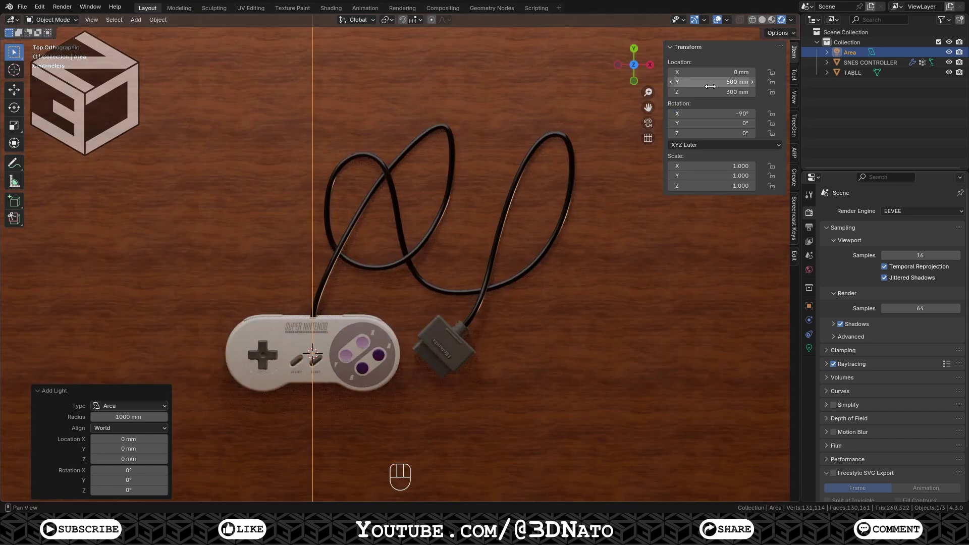
# - Give the area light a pale cyan colour, 300 mm size, and shadow jitter
pyautogui.click(809, 349)
pyautogui.click(904, 271)
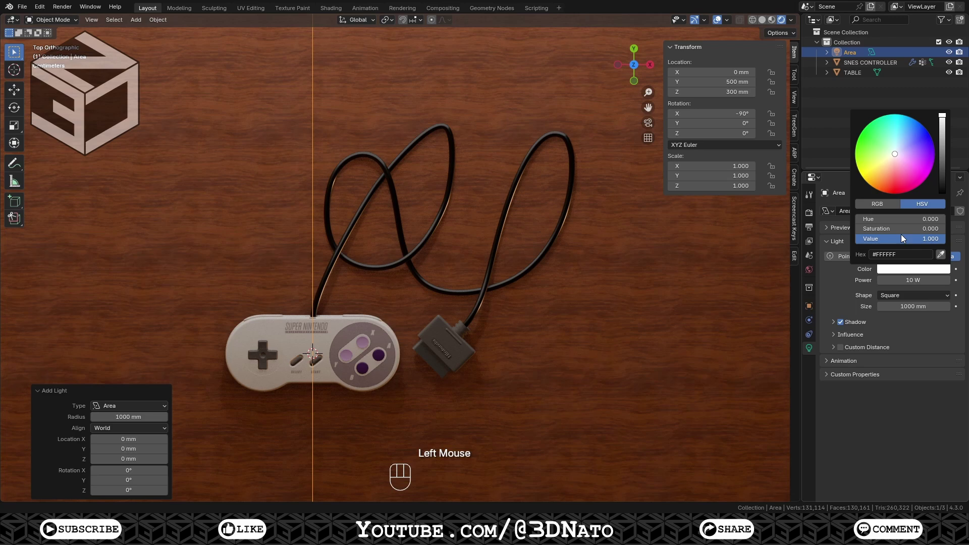
pyautogui.moveTo(864, 219); pyautogui.dragTo(902, 224)
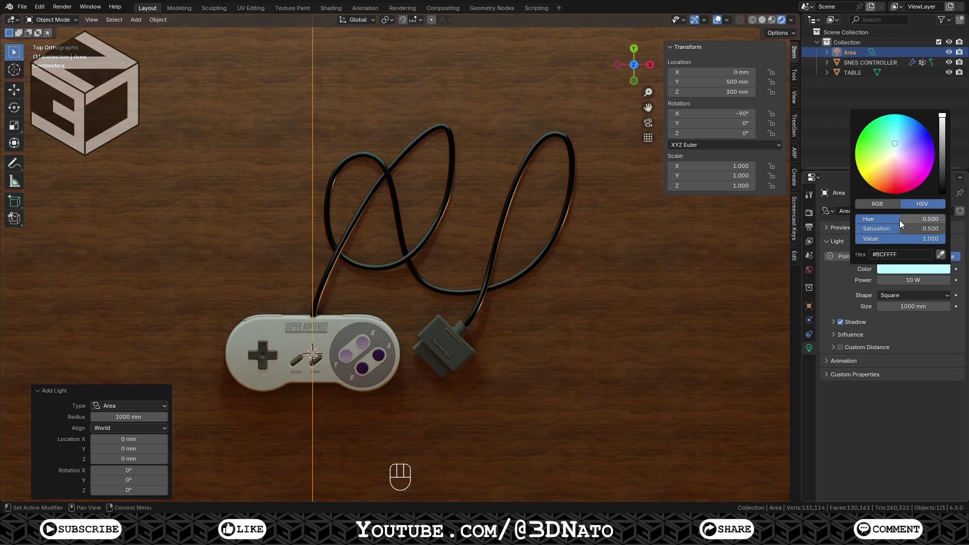
pyautogui.click(908, 307)
pyautogui.write('300')
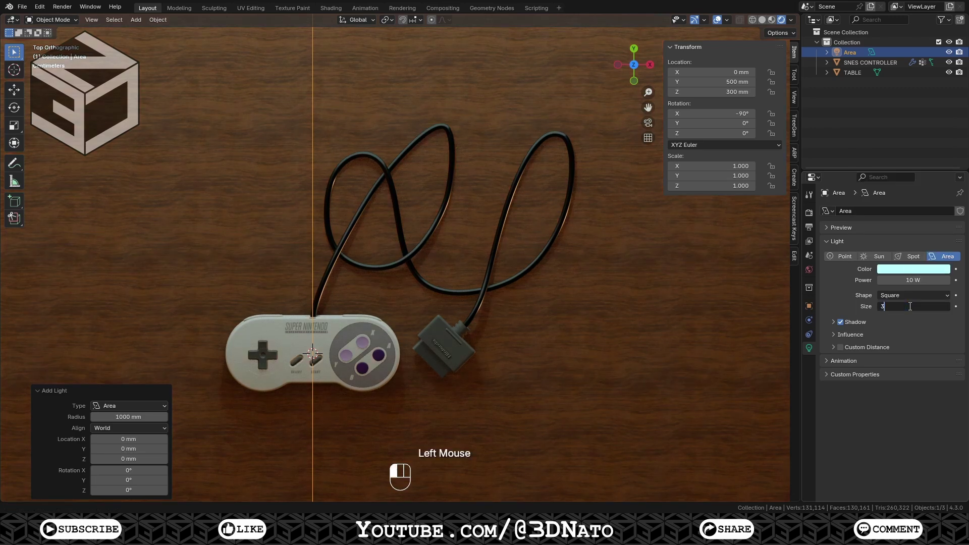
pyautogui.press('Return')
pyautogui.click(833, 322)
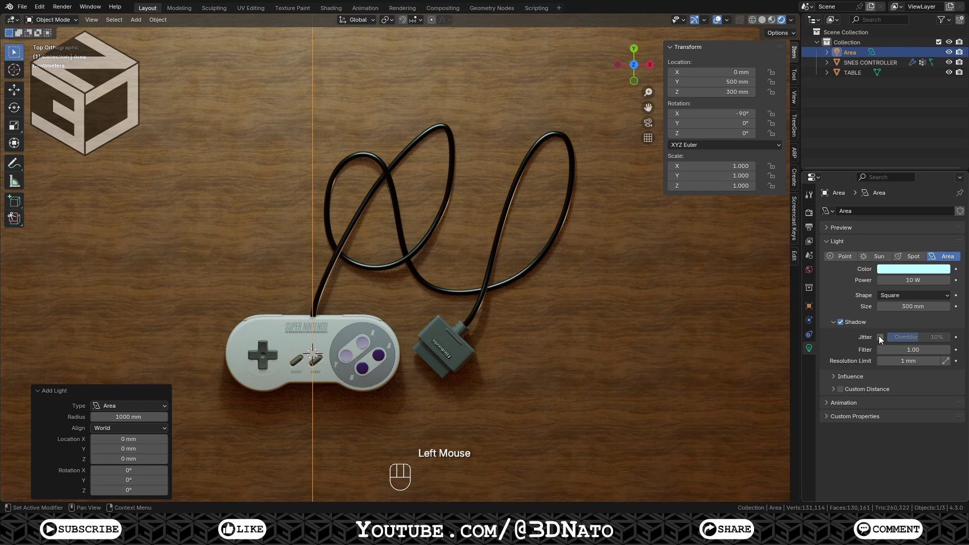
pyautogui.click(880, 337)
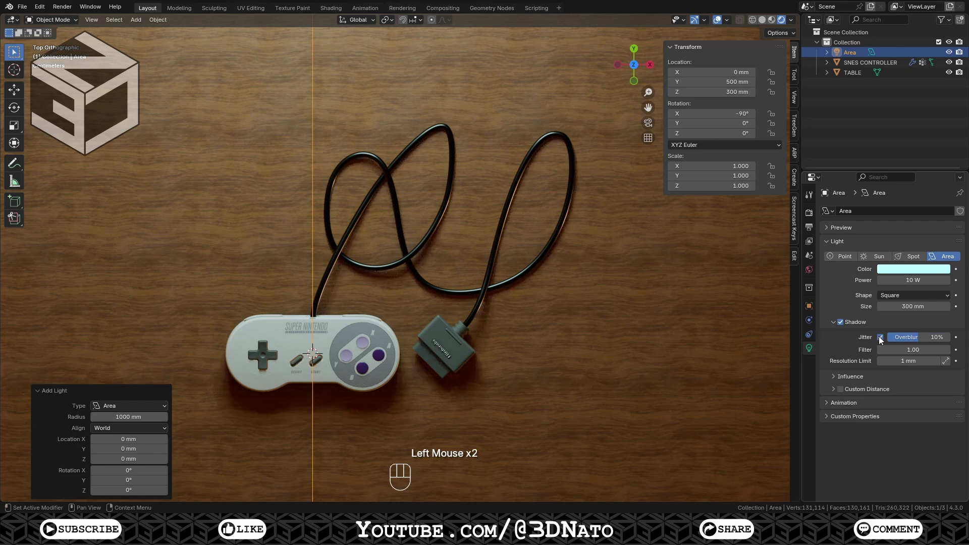
# - Add a camera, look through it, and enable Lock Camera to View
pyautogui.hotkey('shift', 'a')
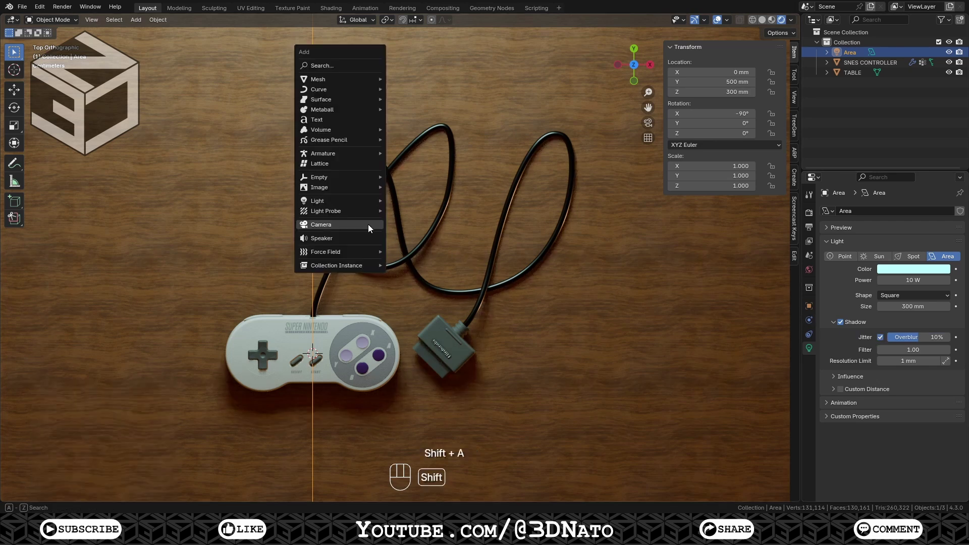
pyautogui.click(368, 225)
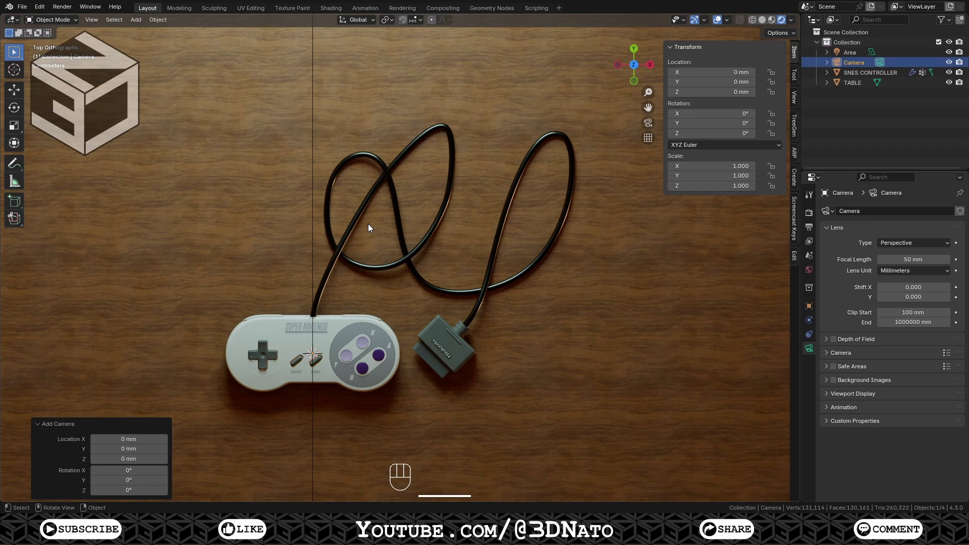
pyautogui.press('KP_0')
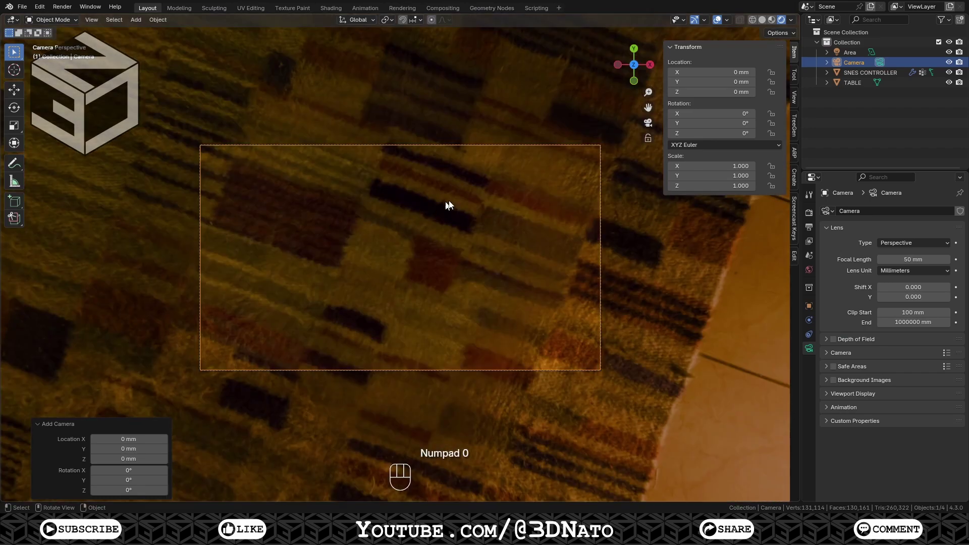
pyautogui.click(792, 101)
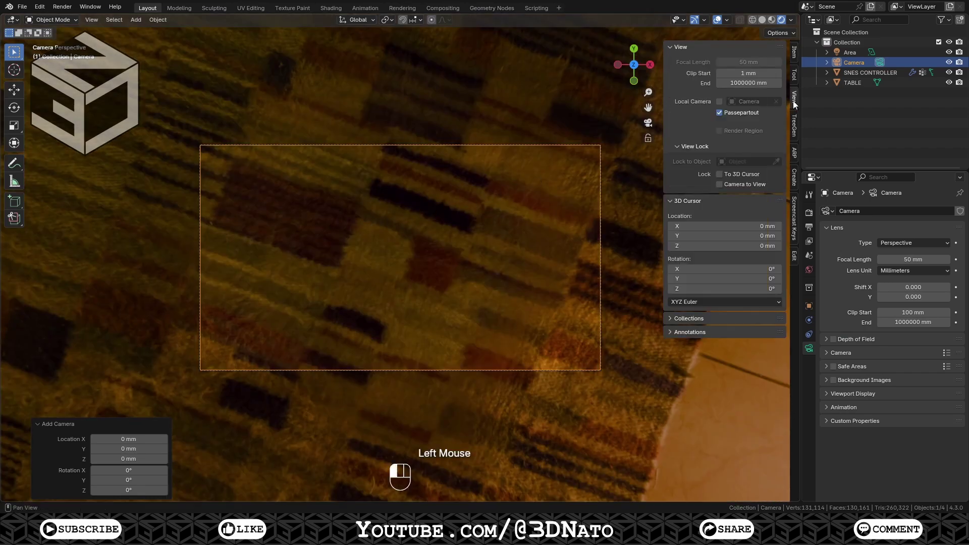
pyautogui.click(734, 183)
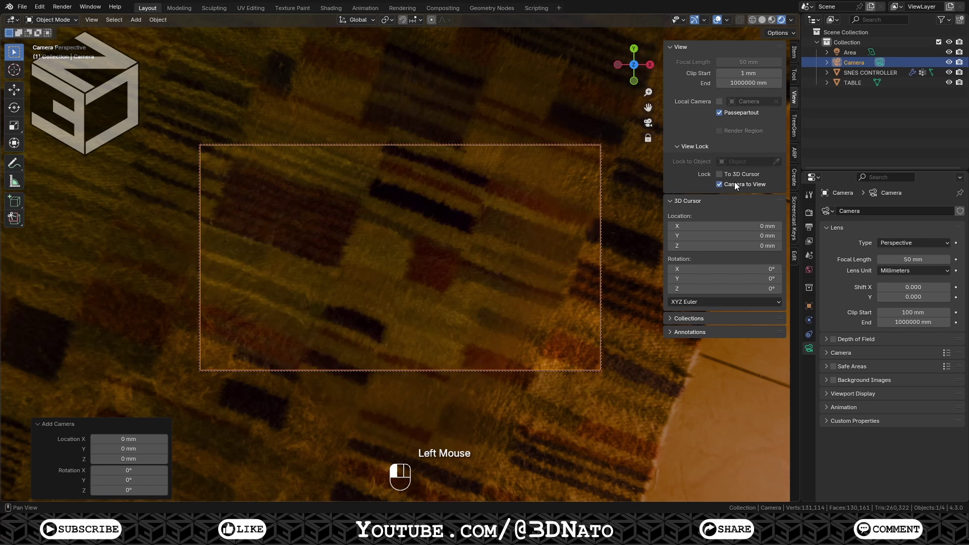
# - Frame the SNES CONTROLLER in an angled close-up through the camera
pyautogui.click(861, 72)
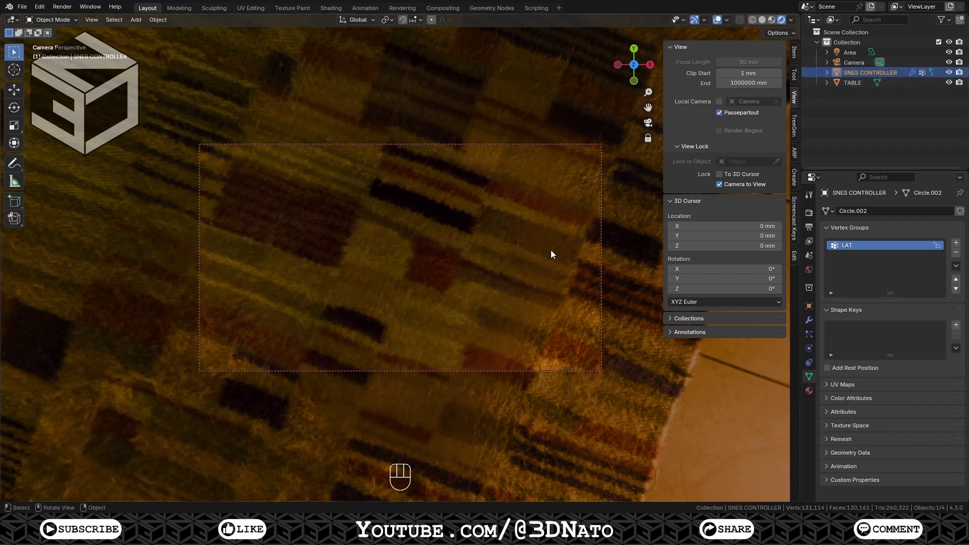
pyautogui.press('KP_Decimal')
pyautogui.keyDown('ctrl'); pyautogui.moveTo(552, 253); pyautogui.dragTo(472, 220, button='middle'); pyautogui.keyUp('ctrl')
pyautogui.keyDown('shift'); pyautogui.moveTo(471, 219); pyautogui.dragTo(480, 211, button='middle'); pyautogui.keyUp('shift')
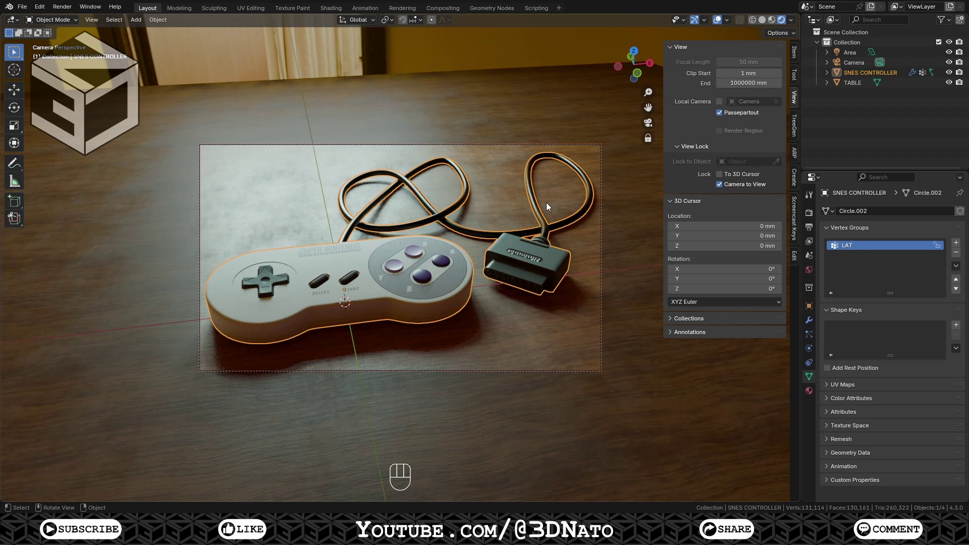
# - Black out the area outside the camera frame and turn on depth of field
pyautogui.click(865, 63)
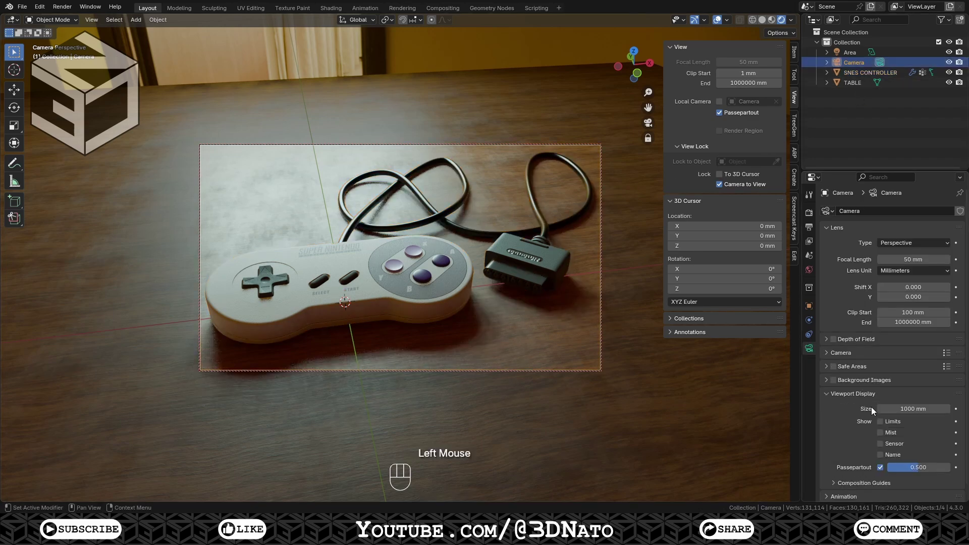
pyautogui.moveTo(908, 467); pyautogui.dragTo(951, 468)
pyautogui.click(829, 339)
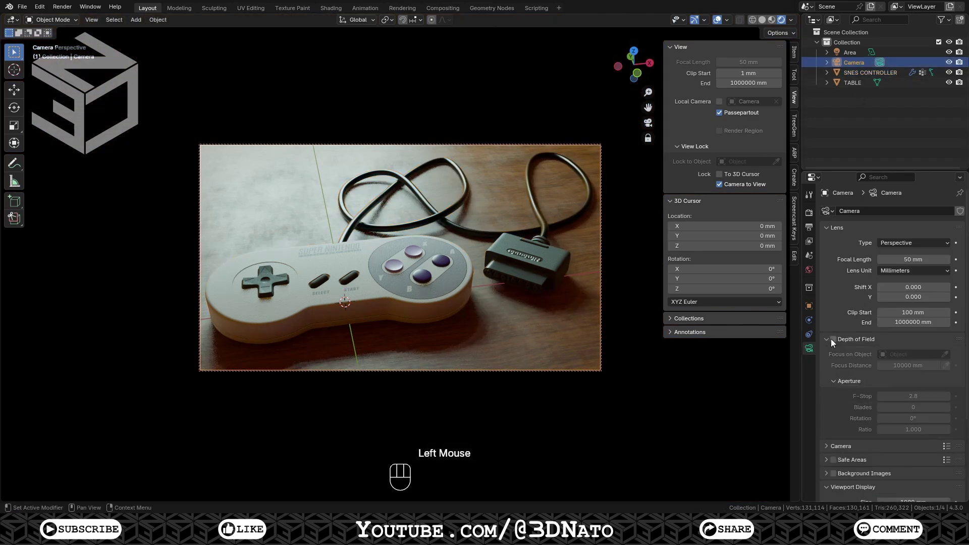
pyautogui.click(832, 339)
# - Set the camera's focus distance to 300 mm and F-Stop to 8.0
pyautogui.click(895, 365)
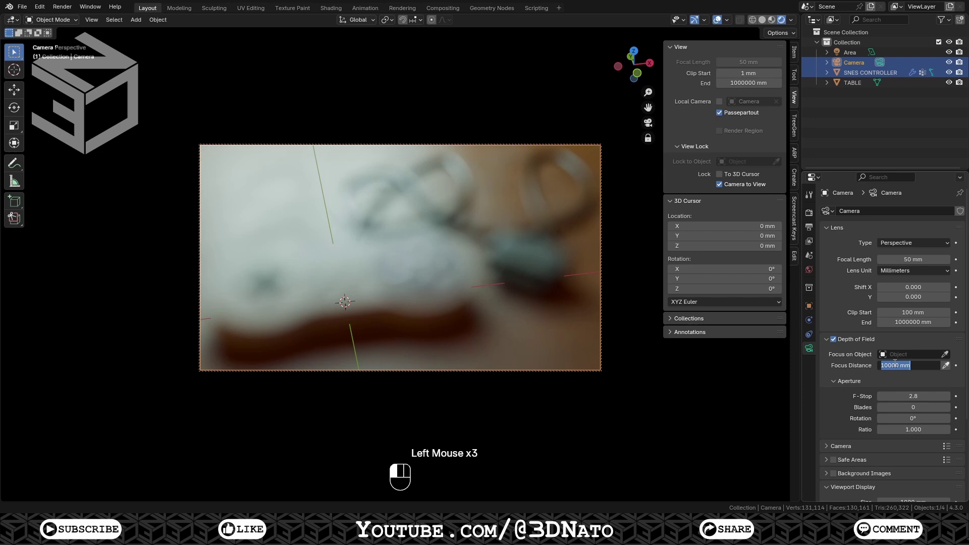
pyautogui.write('500')
pyautogui.press('Return')
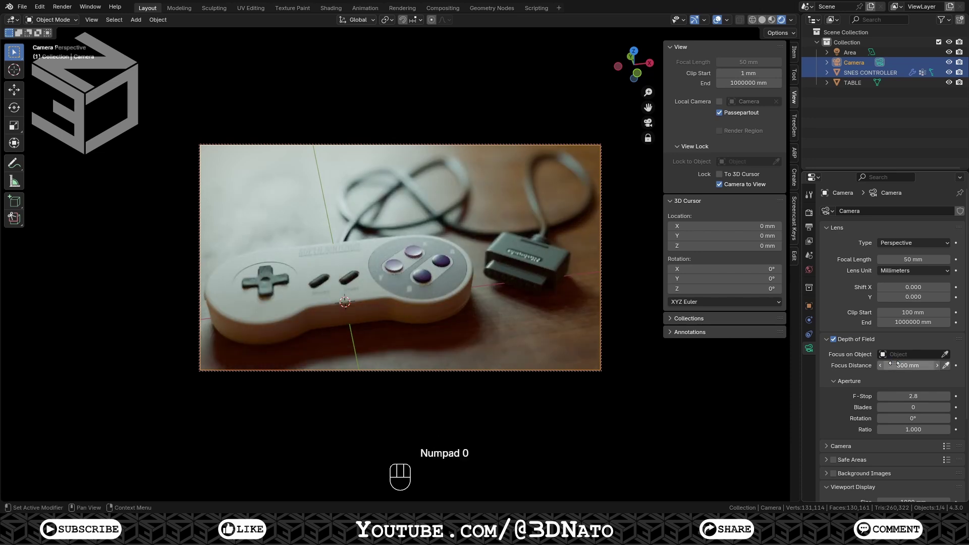
pyautogui.click(900, 395)
pyautogui.write('8')
pyautogui.press('Return')
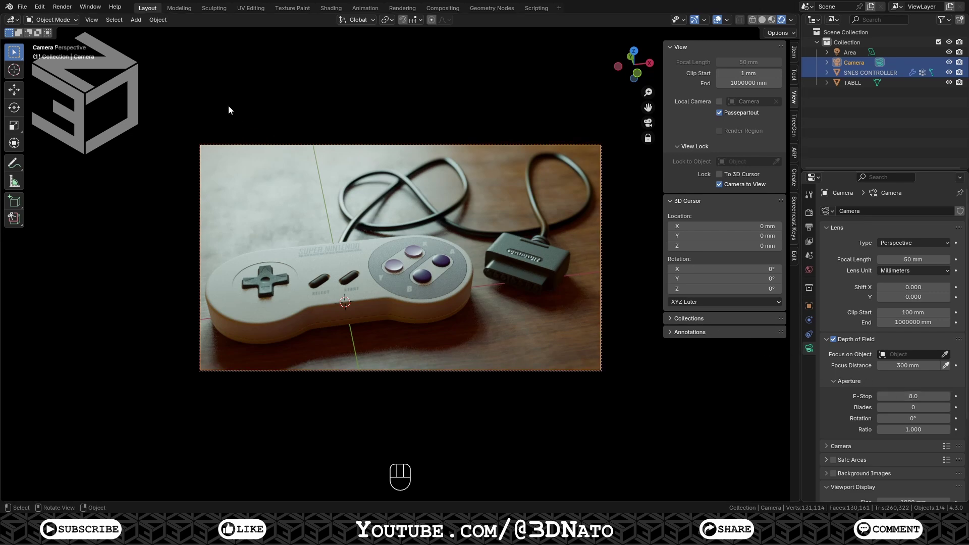
# - Bring up the Render menu's commands to render the camera's image
pyautogui.click(62, 7)
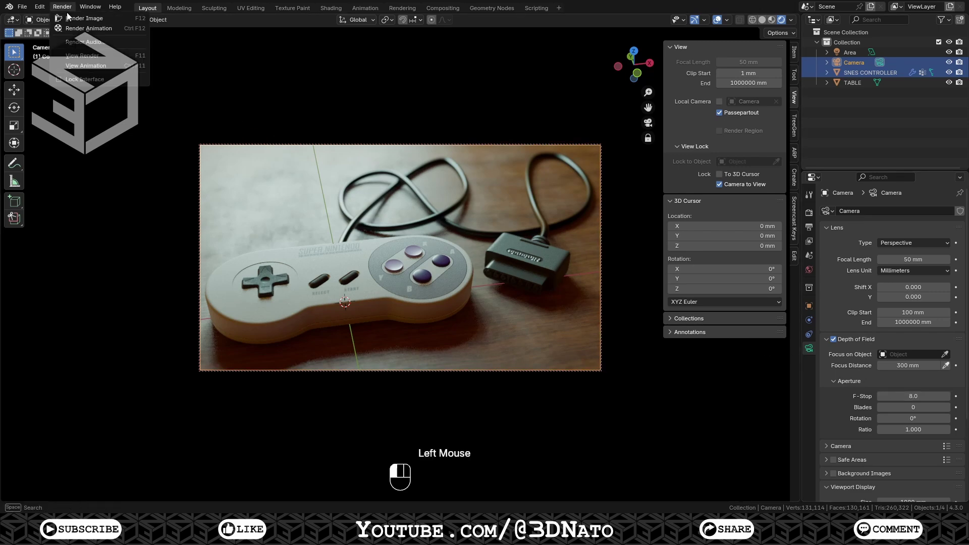